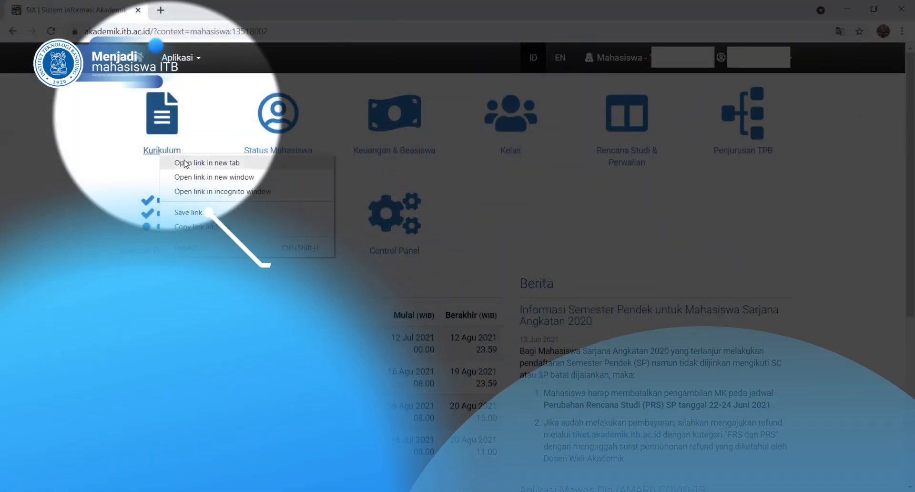
# Step: On the Struktur Kurikulum page, set the faculty to FITB and the study program to 120 - Teknik Geologi
pyautogui.click(211, 7)
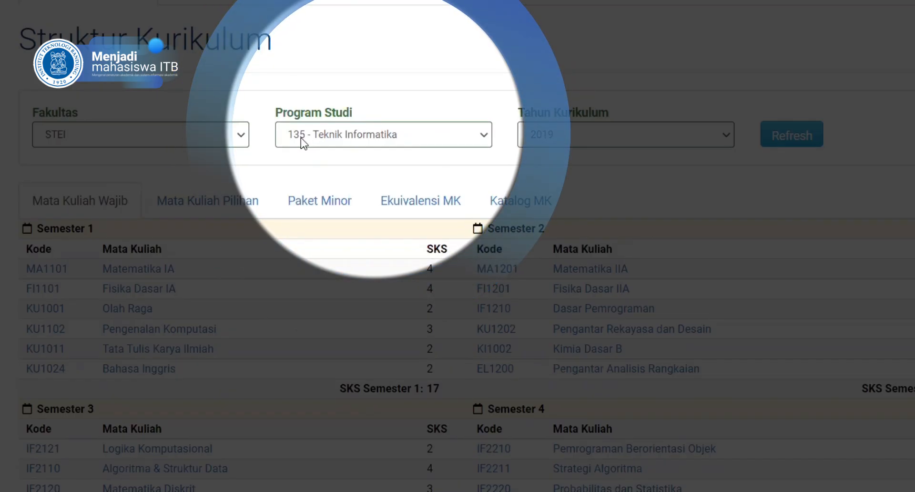
pyautogui.click(456, 135)
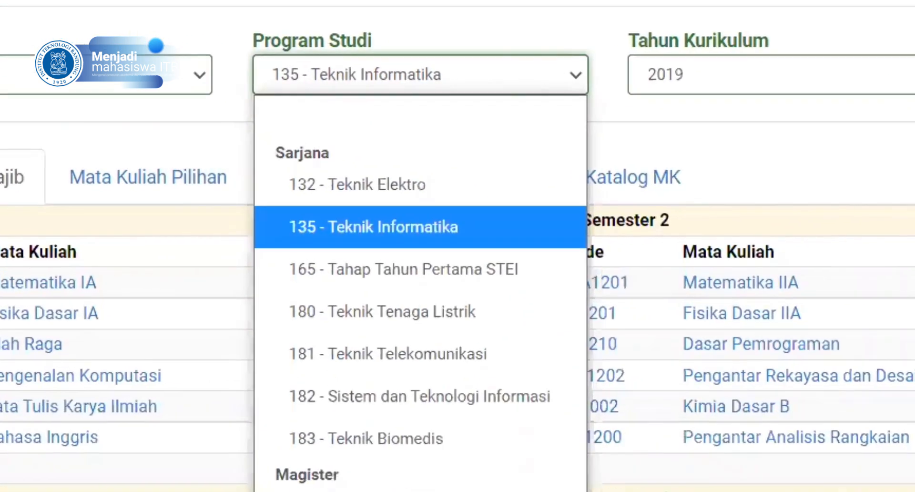
pyautogui.click(27, 92)
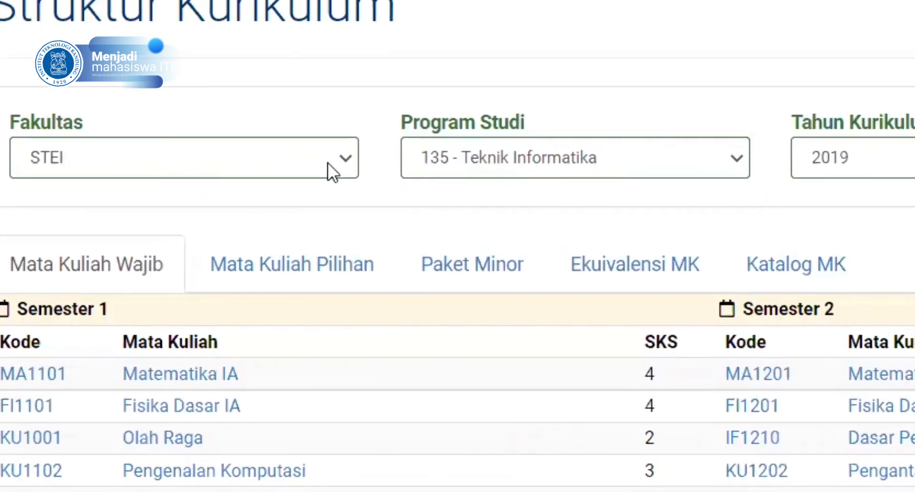
pyautogui.click(402, 200)
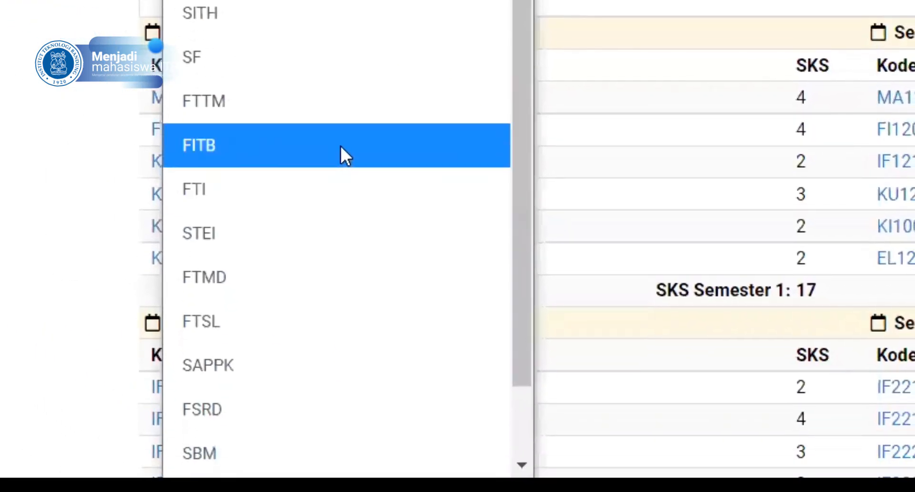
pyautogui.click(341, 148)
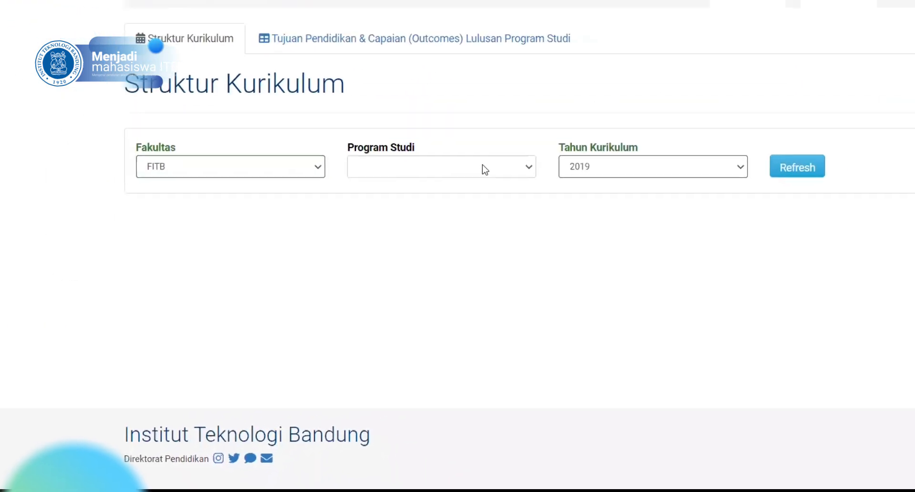
pyautogui.click(496, 161)
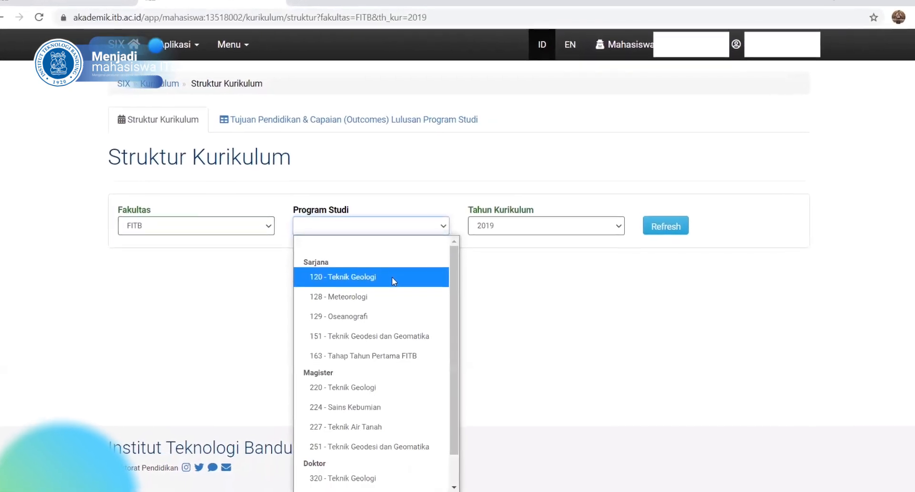
pyautogui.click(392, 280)
# Step: Look through the Teknik Geologi compulsory courses for all semesters
pyautogui.scroll(-8, 423, 295)
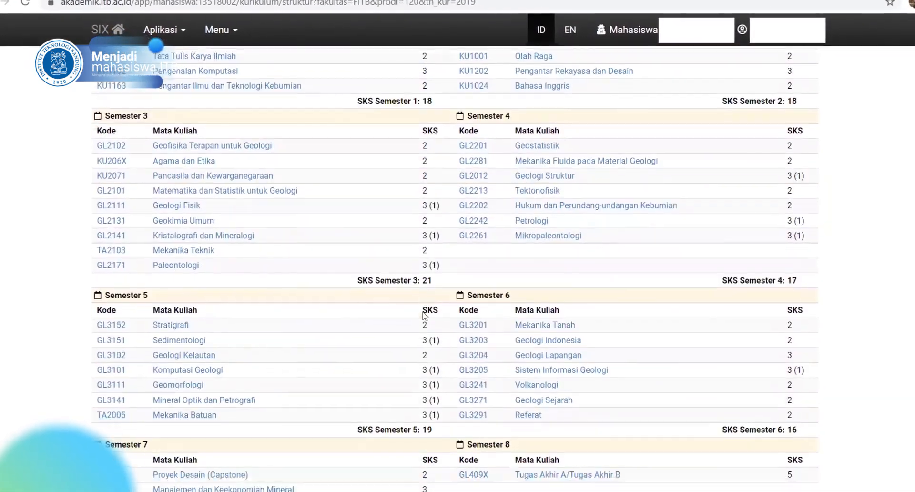
pyautogui.scroll(-3, 423, 314)
pyautogui.scroll(10, 423, 333)
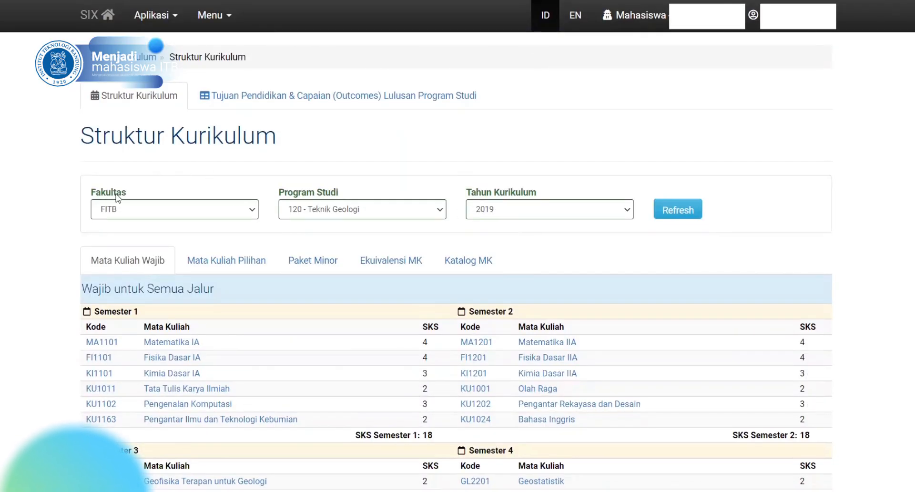
# Step: Read the Tujuan Pendidikan & Capaian (Outcomes) Lulusan Program Studi page in a separate tab and close that tab
pyautogui.rightClick(257, 98)
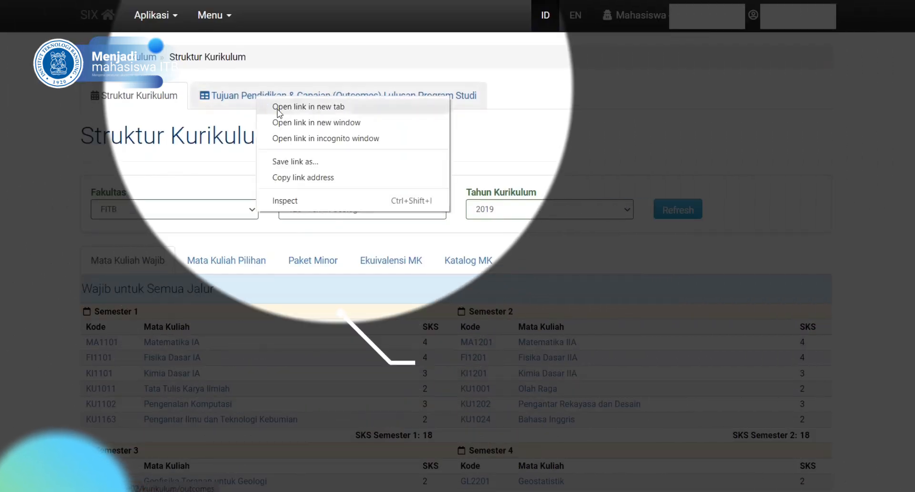
pyautogui.click(337, 107)
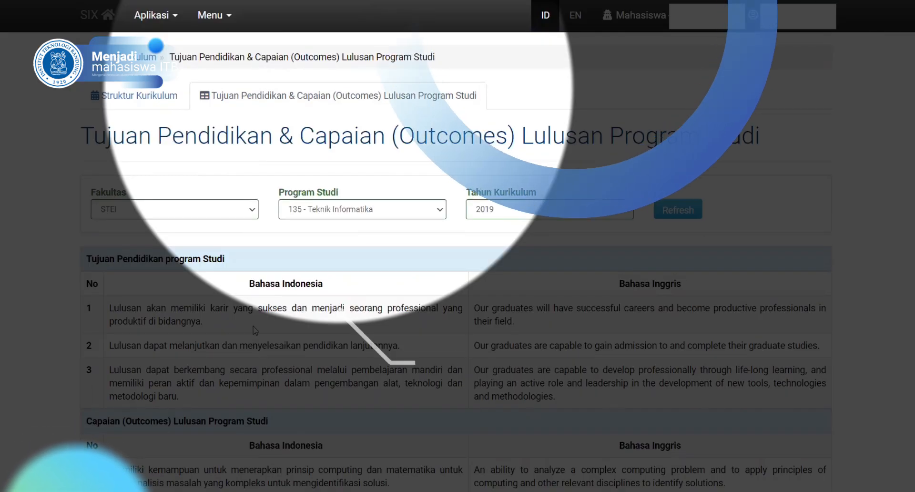
pyautogui.scroll(-1, 255, 329)
pyautogui.scroll(-1, 255, 330)
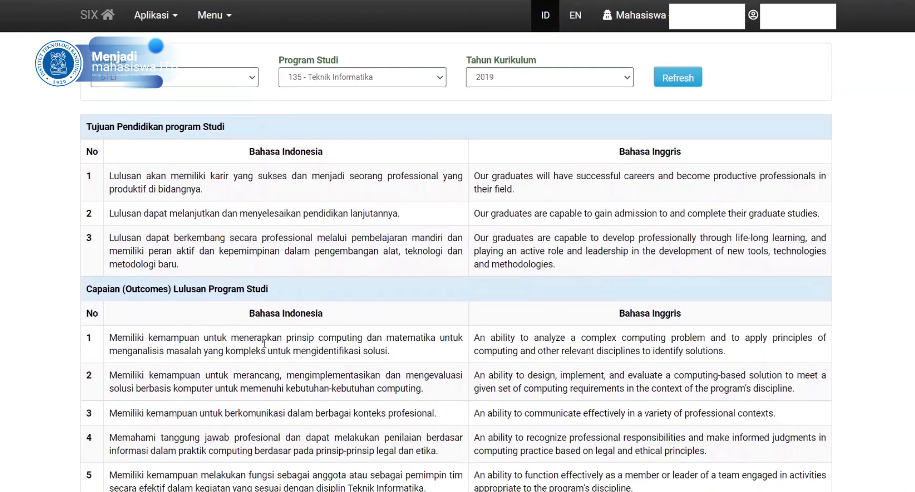
pyautogui.scroll(-2, 254, 328)
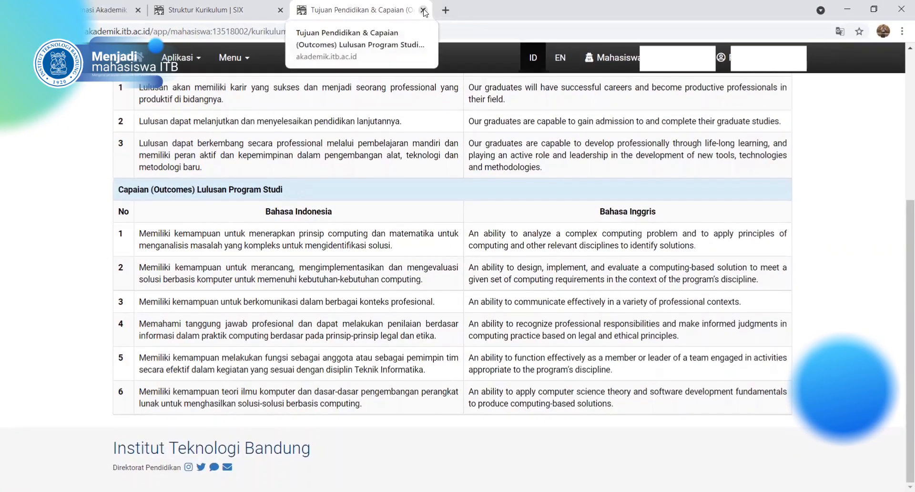
pyautogui.click(423, 10)
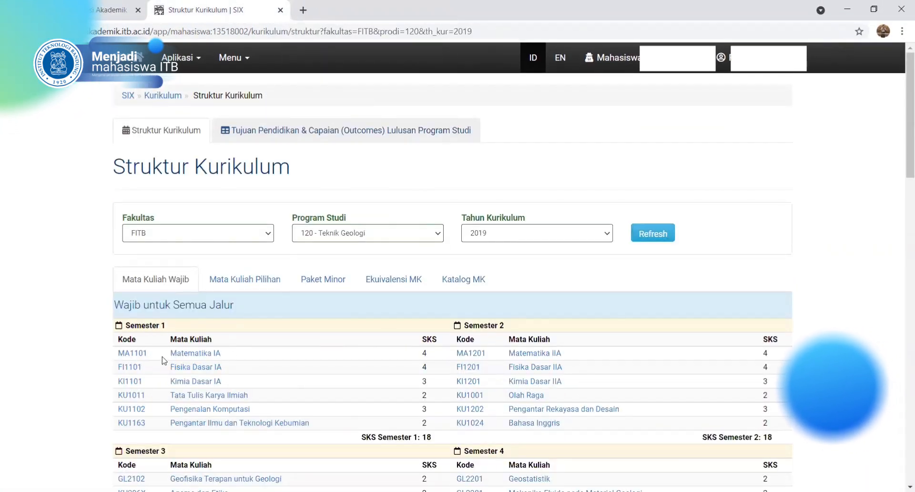
# Step: Compare the Mata Kuliah Wajib and Mata Kuliah Pilihan lists, ending on the compulsory courses
pyautogui.scroll(-4, 163, 361)
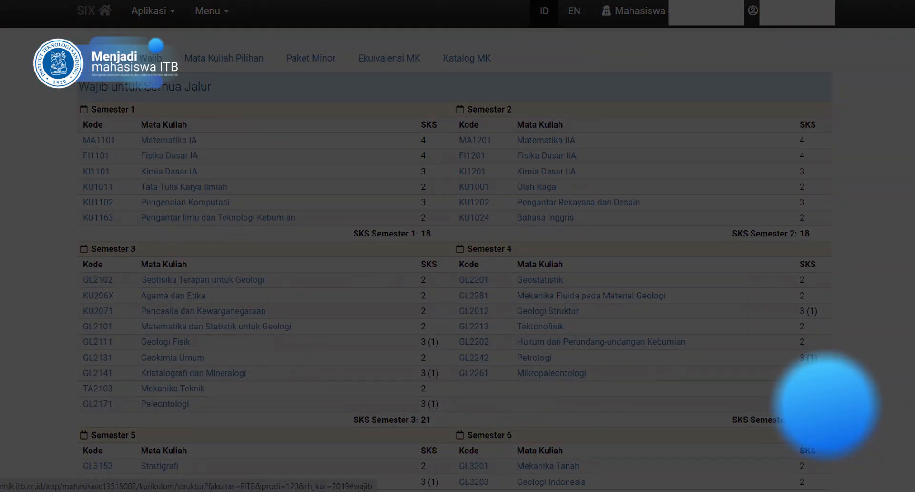
pyautogui.scroll(-4, 433, 382)
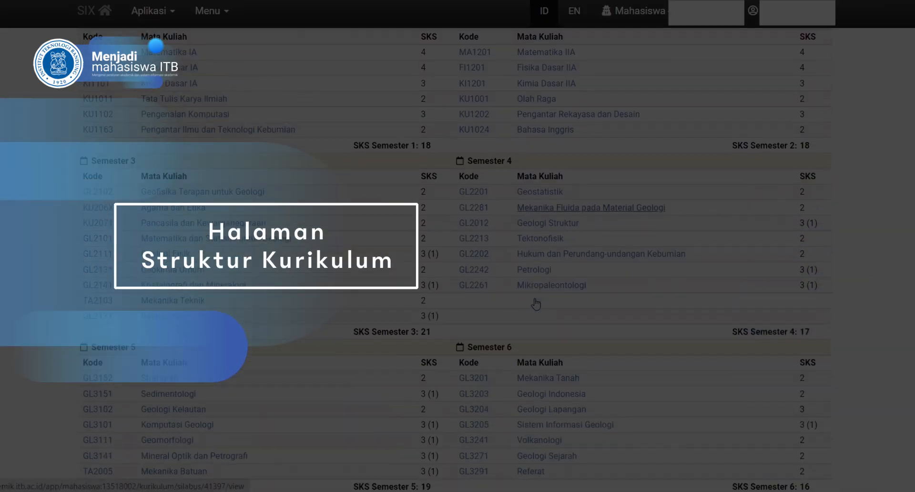
pyautogui.scroll(4, 347, 180)
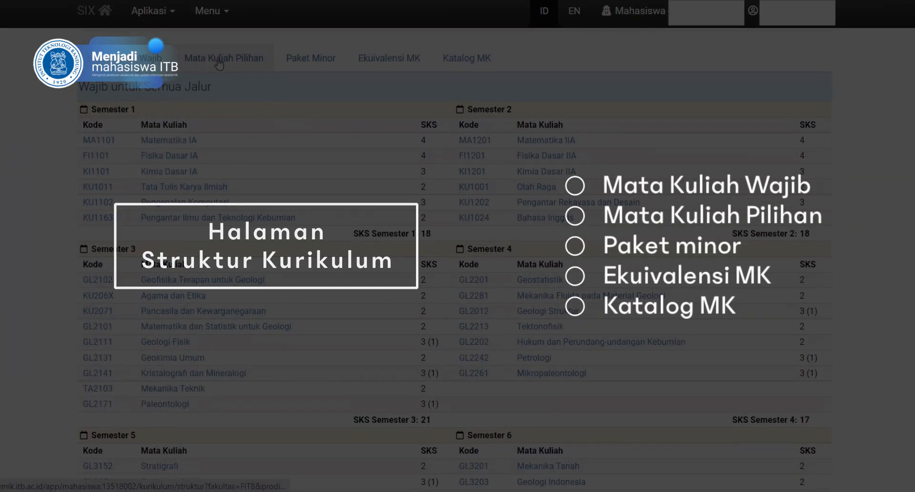
pyautogui.click(215, 58)
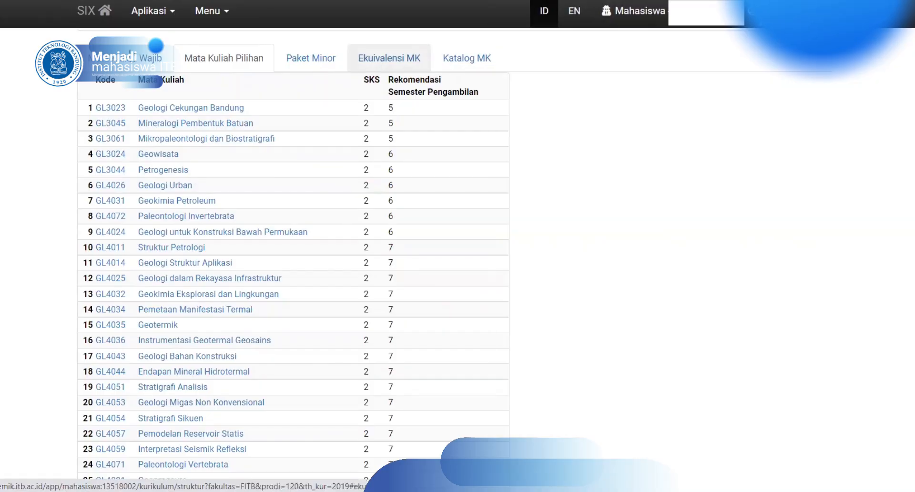
pyautogui.click(143, 61)
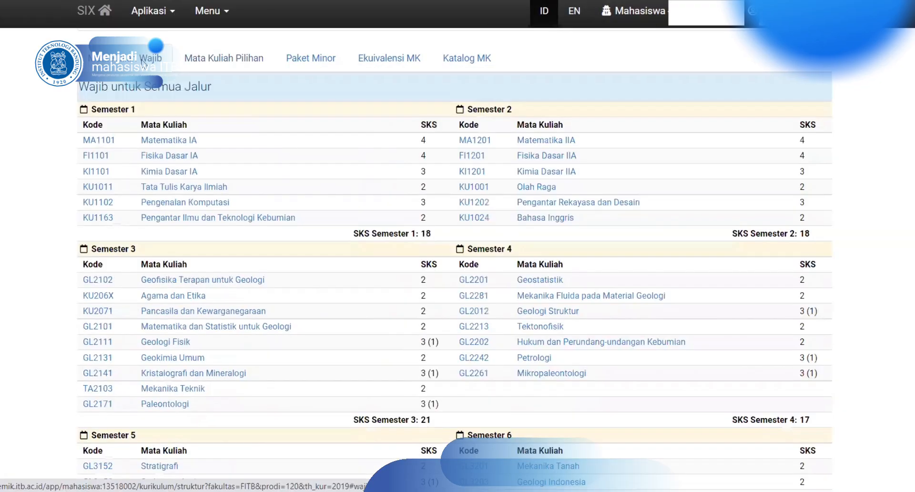
# Step: Open the syllabus of the semester 3 course Geofisika Terapan untuk Geologi in a new tab and switch to it
pyautogui.rightClick(180, 285)
pyautogui.click(210, 293)
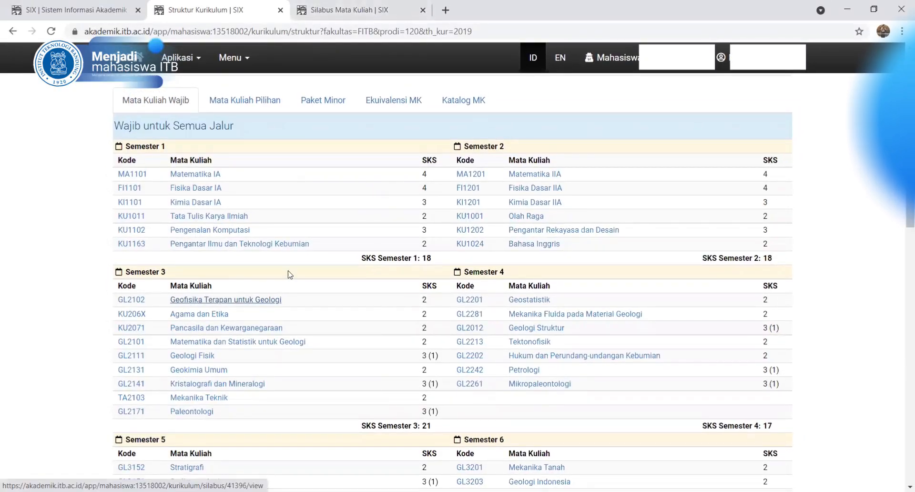
pyautogui.click(334, 10)
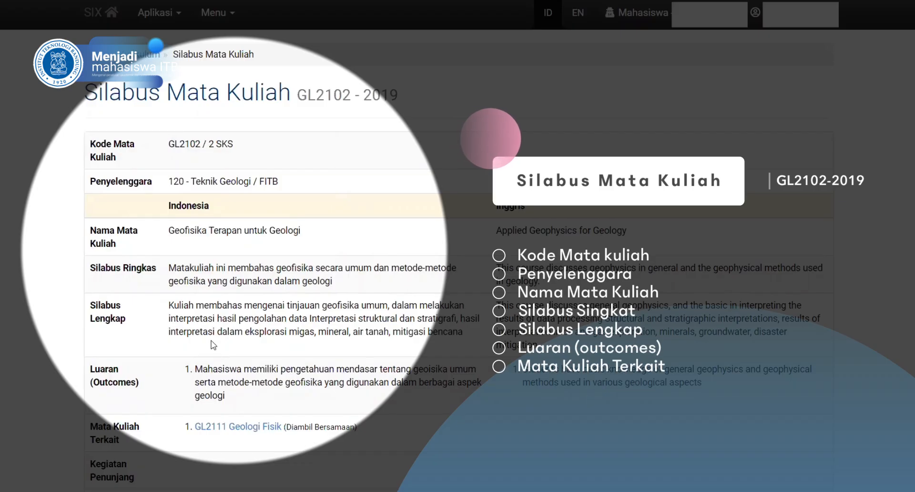
# Step: Read the syllabus details from the course code through the outcomes, related courses, references and grading guide
pyautogui.scroll(-3, 261, 383)
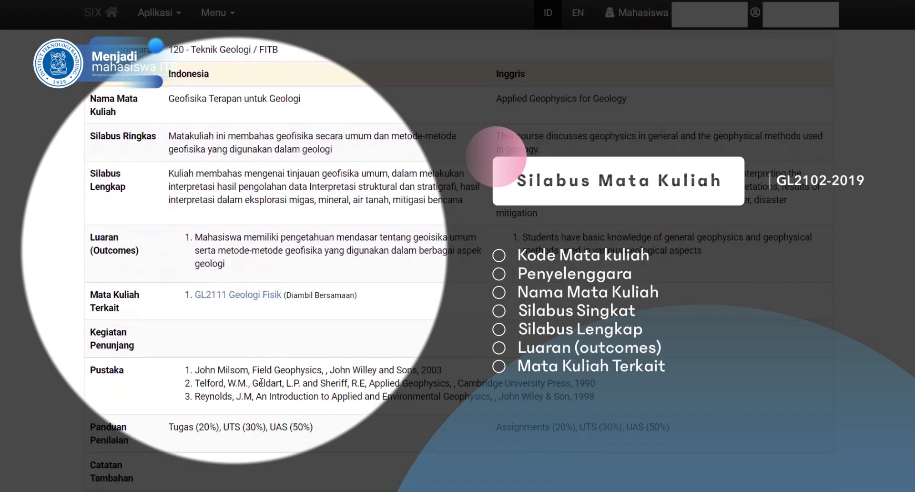
pyautogui.scroll(-2, 262, 384)
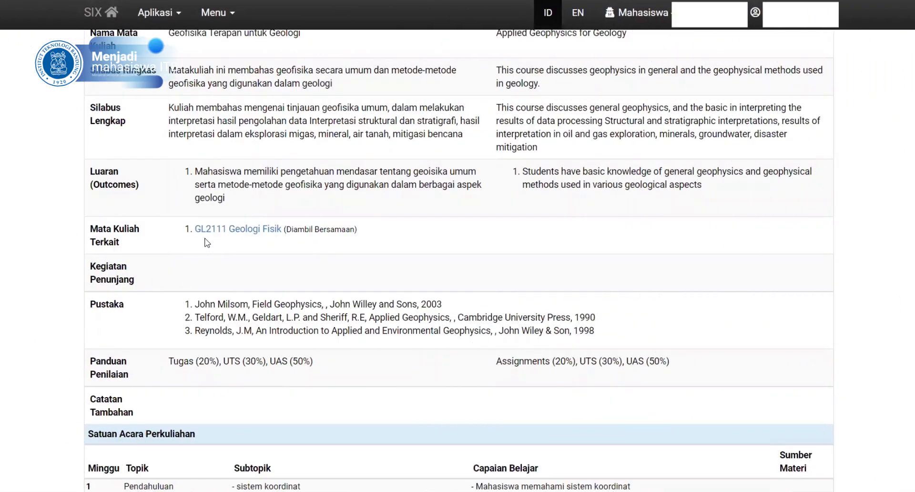
pyautogui.scroll(4, 194, 241)
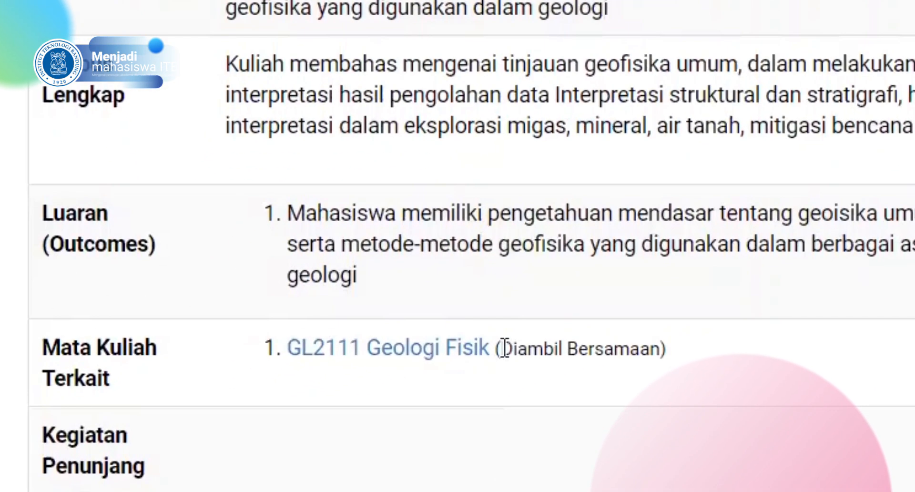
# Step: Highlight the "Diambil Bersamaan" note beside the related course GL2111 Geologi Fisik
pyautogui.moveTo(296, 433); pyautogui.dragTo(346, 435)
pyautogui.moveTo(628, 355); pyautogui.dragTo(655, 359)
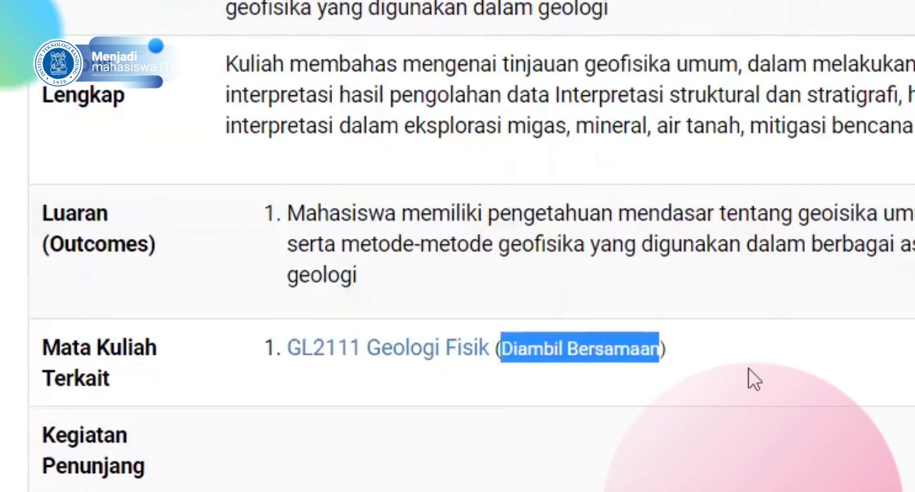
pyautogui.click(529, 338)
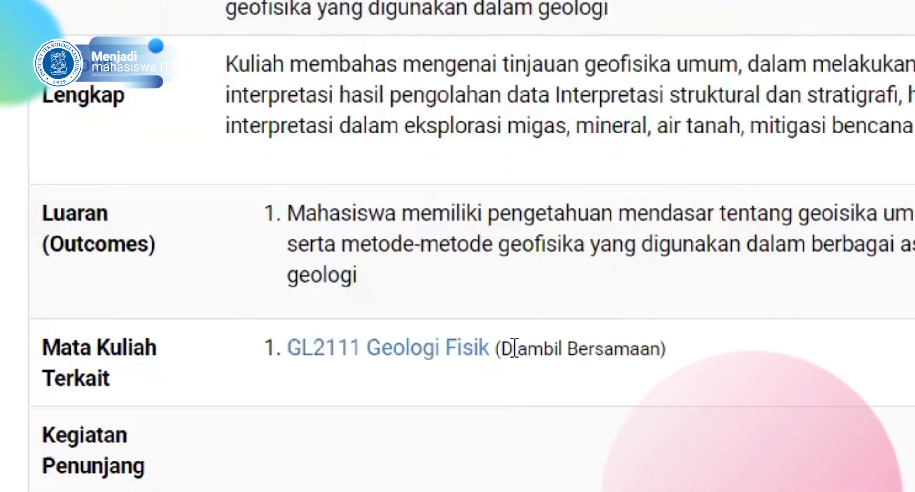
pyautogui.moveTo(513, 348); pyautogui.dragTo(659, 374)
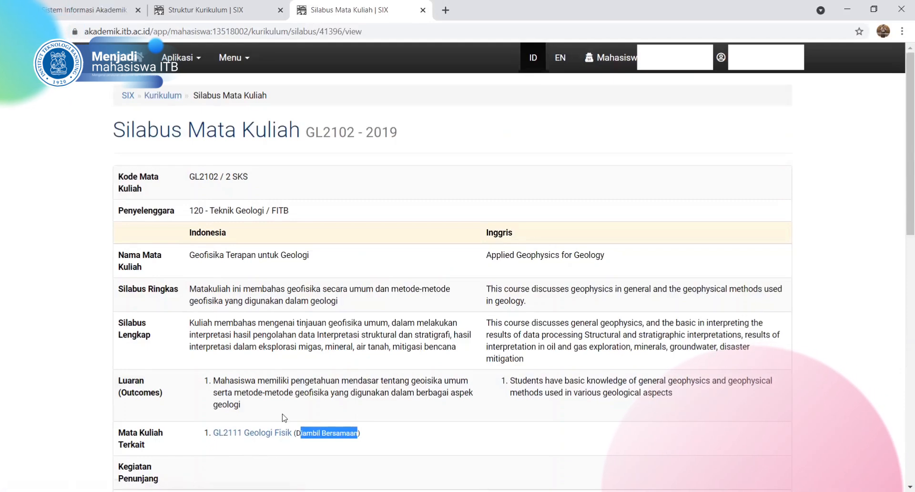
# Step: Examine the remaining syllabus sections, including the references, grading guide and weekly Satuan Acara Perkuliahan topics, and return to the page's beginning
pyautogui.scroll(-2, 330, 357)
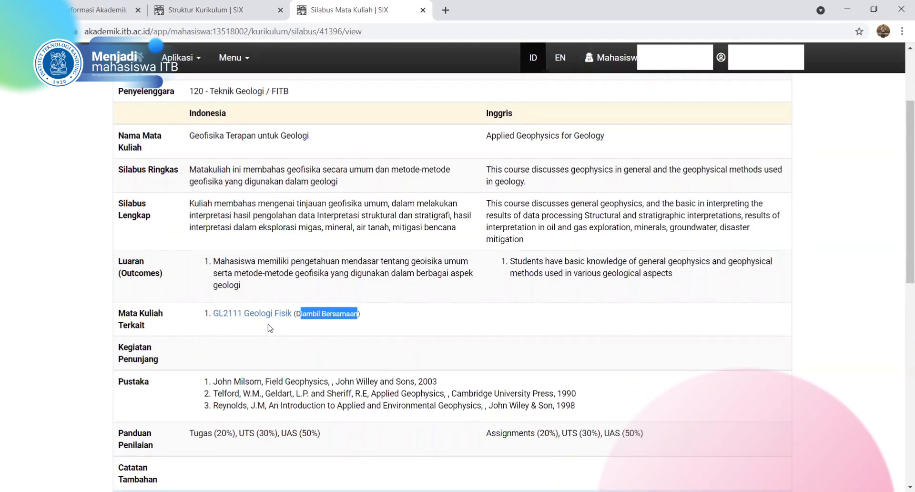
pyautogui.scroll(2, 242, 284)
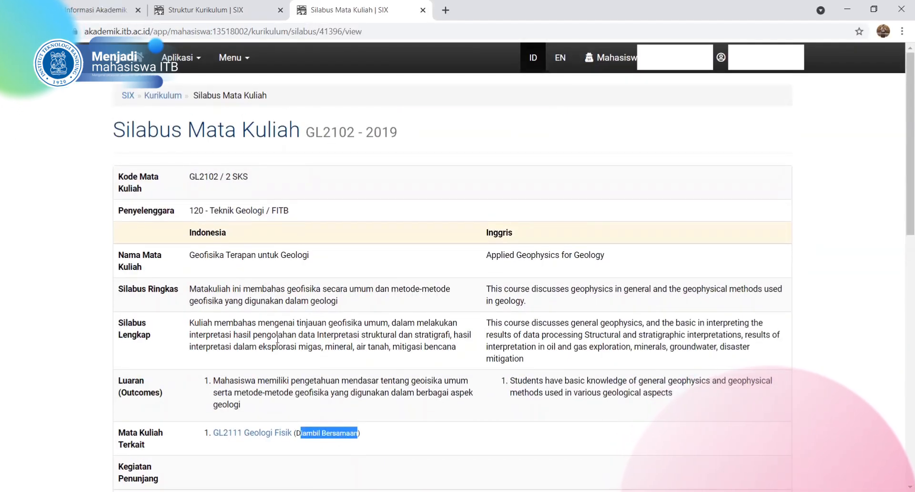
pyautogui.scroll(-2, 277, 338)
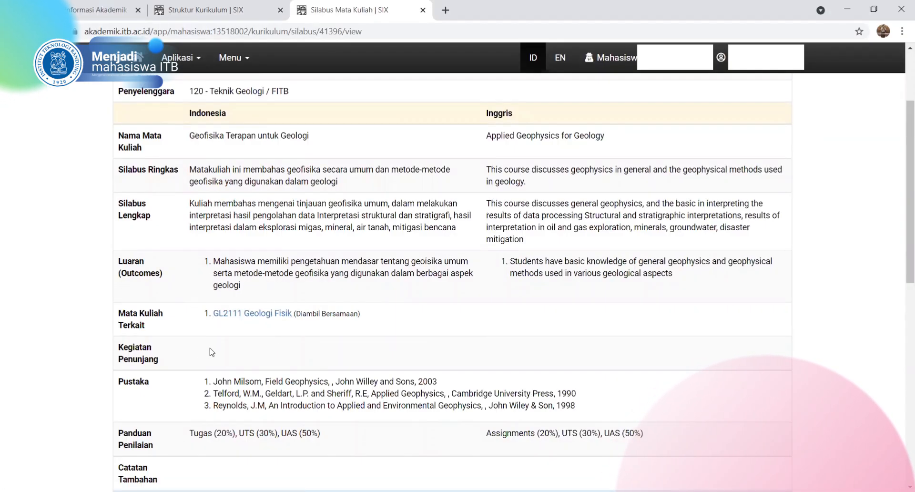
pyautogui.scroll(-1, 204, 369)
pyautogui.scroll(-1, 143, 319)
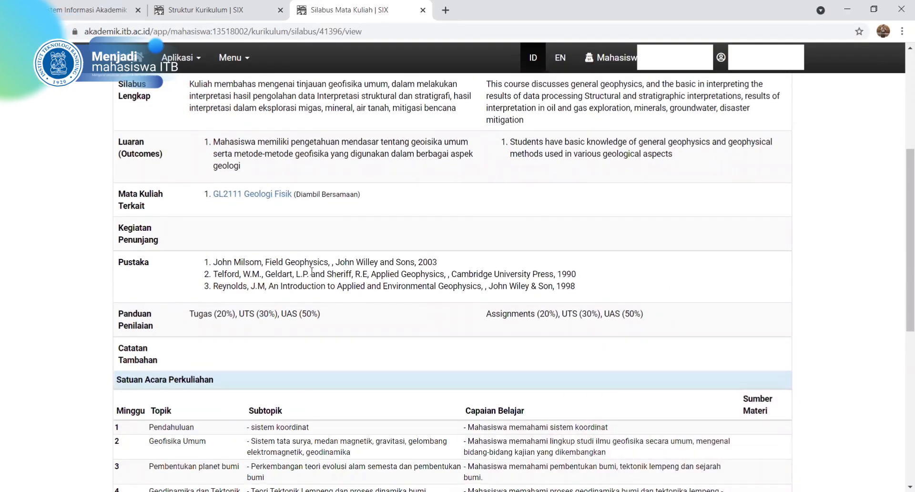
pyautogui.scroll(-3, 299, 300)
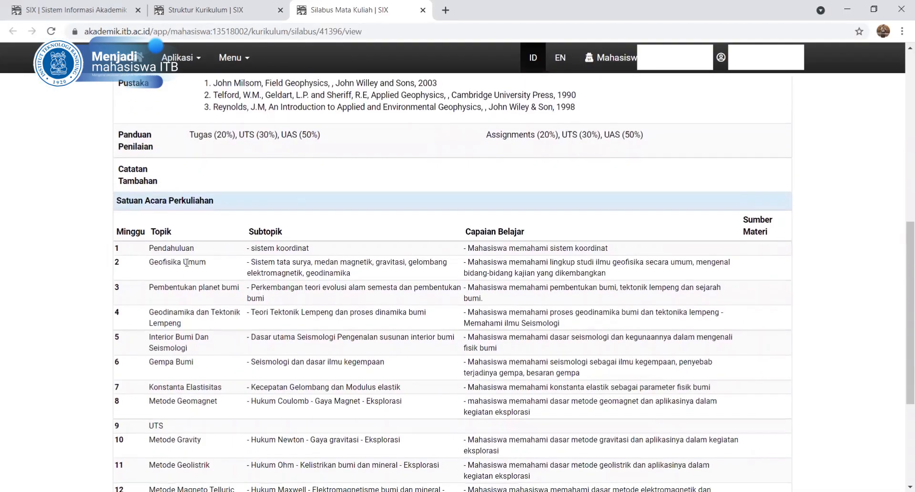
pyautogui.scroll(-2, 206, 330)
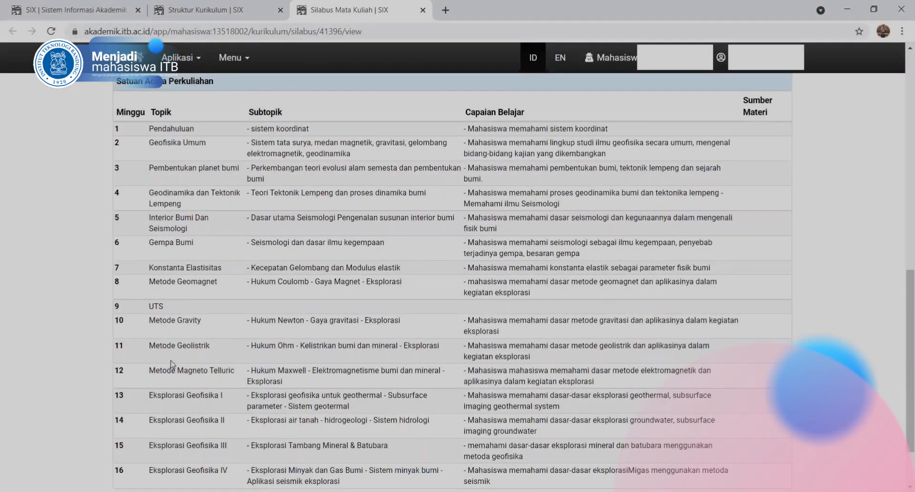
pyautogui.scroll(-1, 162, 243)
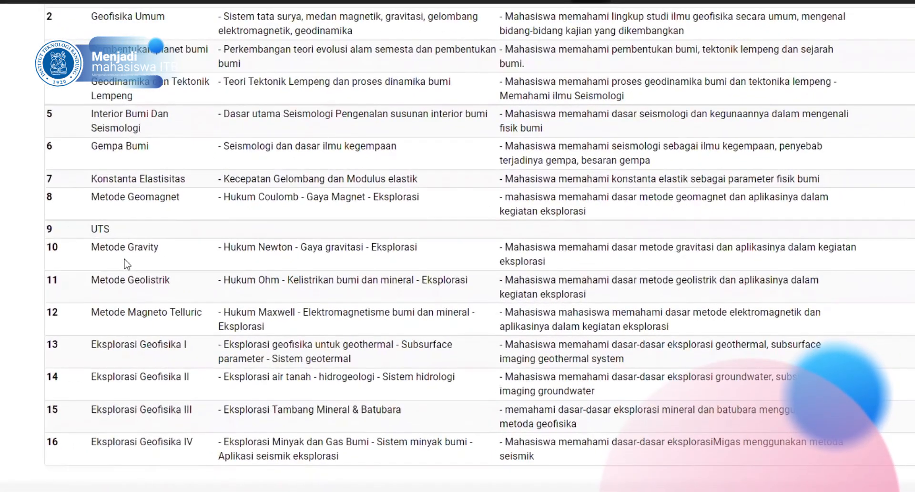
pyautogui.scroll(2, 175, 272)
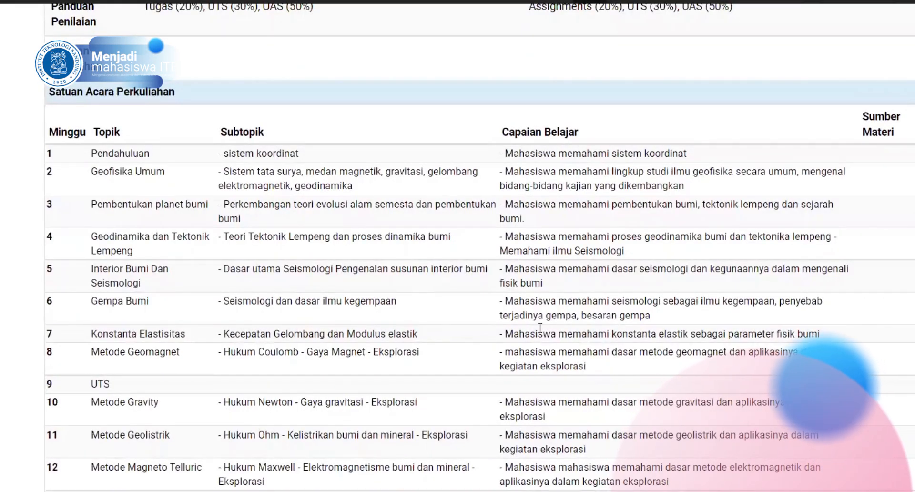
pyautogui.scroll(1, 337, 248)
pyautogui.scroll(6, 350, 280)
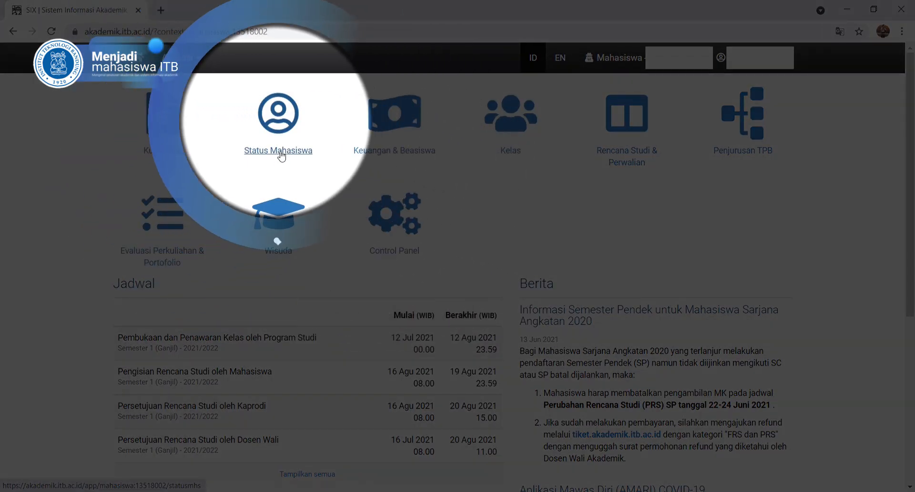
# Step: Open the Status Mahasiswa page from the SIX home page in a new tab and switch to it
pyautogui.rightClick(282, 155)
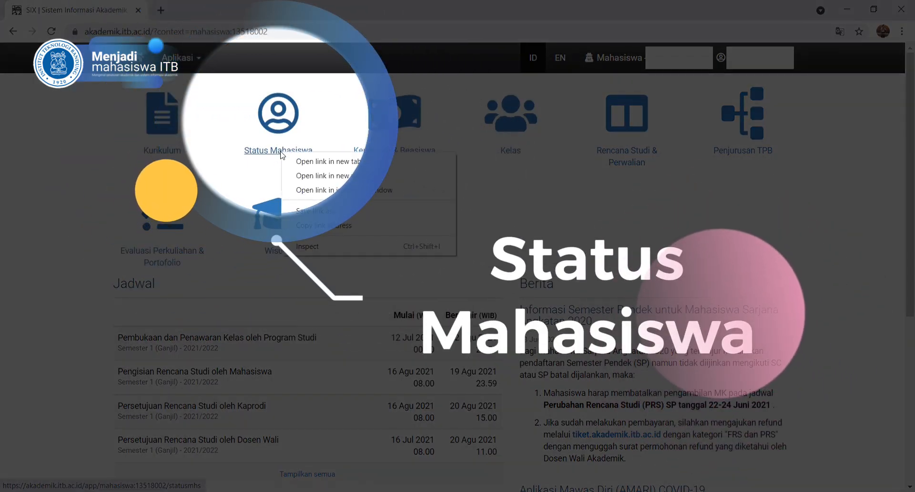
pyautogui.click(309, 162)
pyautogui.click(217, 8)
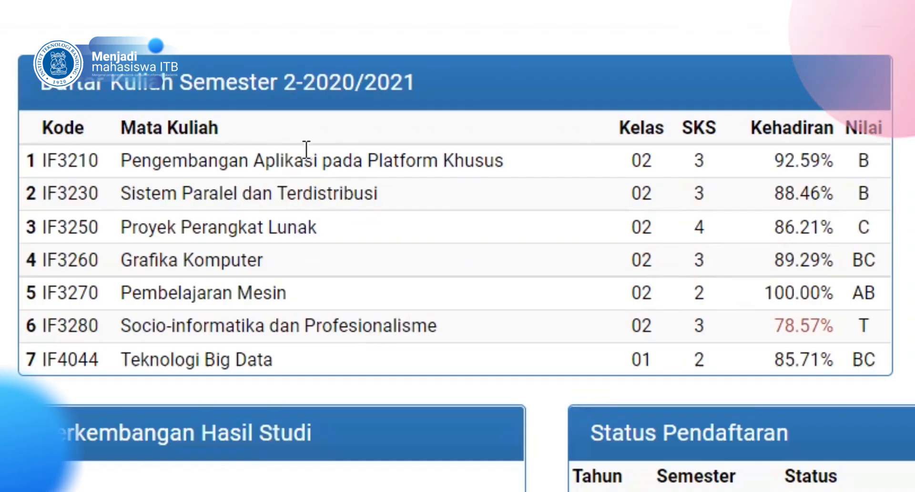
# Step: Examine the semester 2-2020/2021 course list, the Perkembangan Hasil Studi chart and the Status Pendaftaran table
pyautogui.scroll(-5, 357, 475)
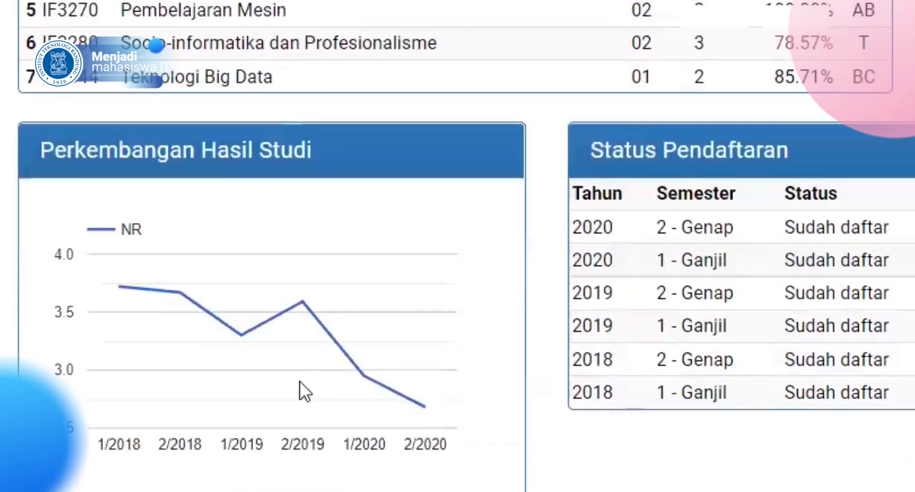
pyautogui.scroll(-1, 45, 259)
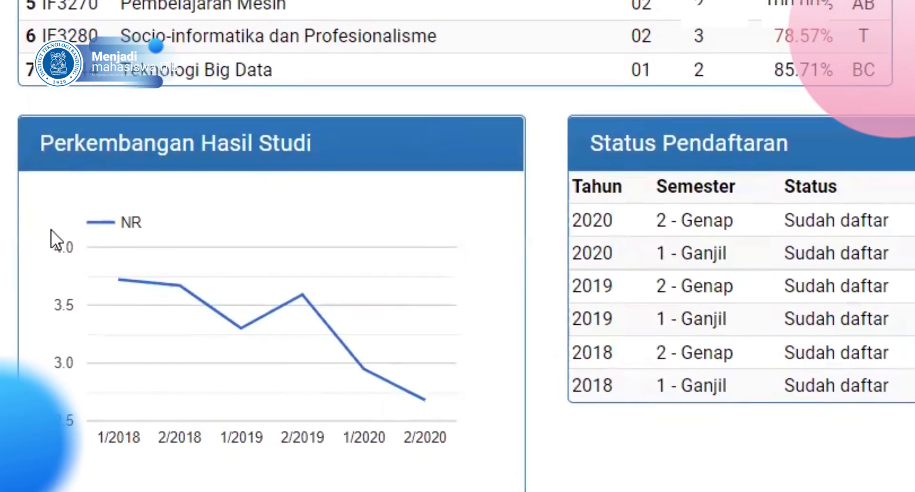
pyautogui.scroll(-1, 444, 181)
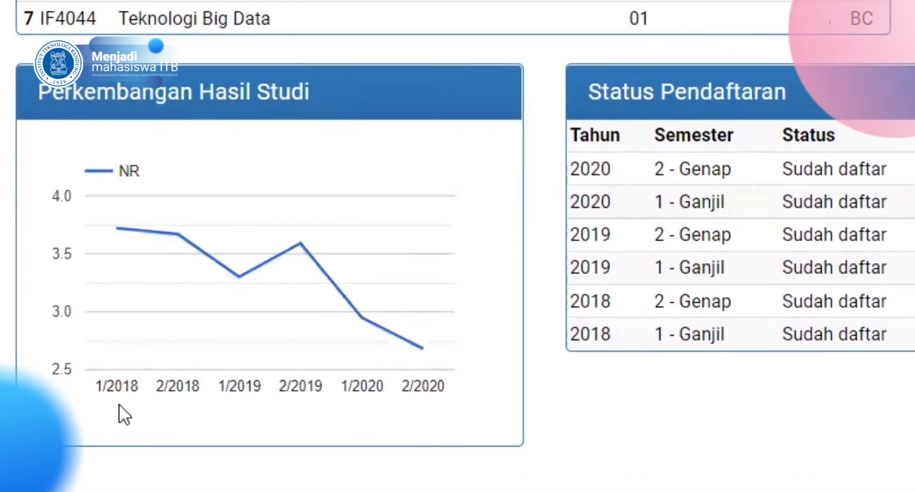
pyautogui.moveTo(181, 225)
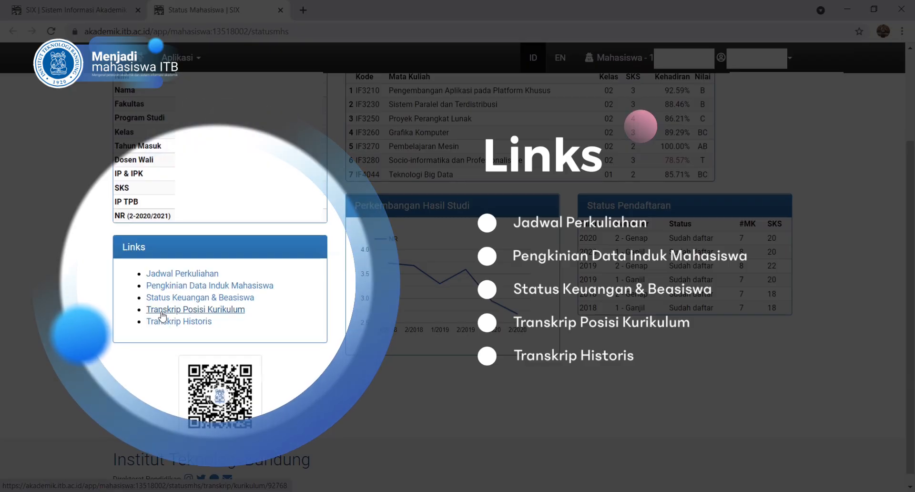
# Step: Open Transkrip Posisi Kurikulum and Transkrip Historis in new tabs and switch to Transkrip Posisi Kurikulum
pyautogui.rightClick(161, 314)
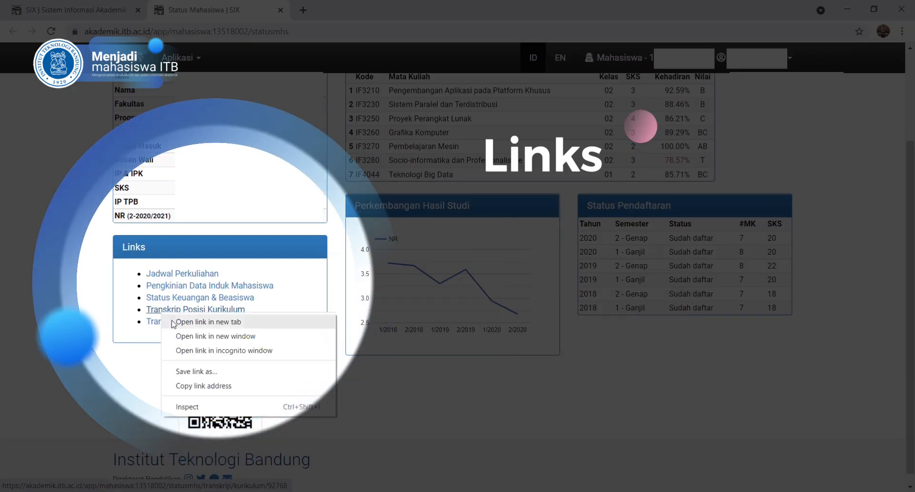
pyautogui.click(172, 322)
pyautogui.rightClick(171, 327)
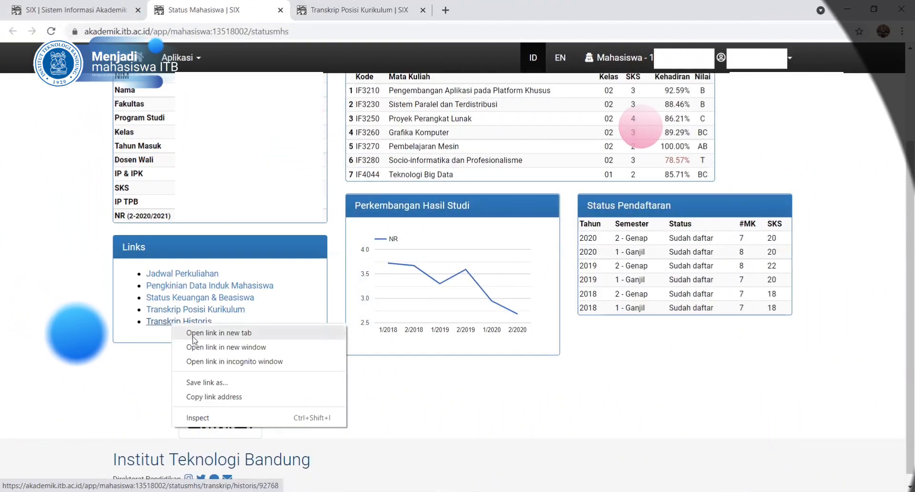
pyautogui.click(183, 336)
pyautogui.click(368, 5)
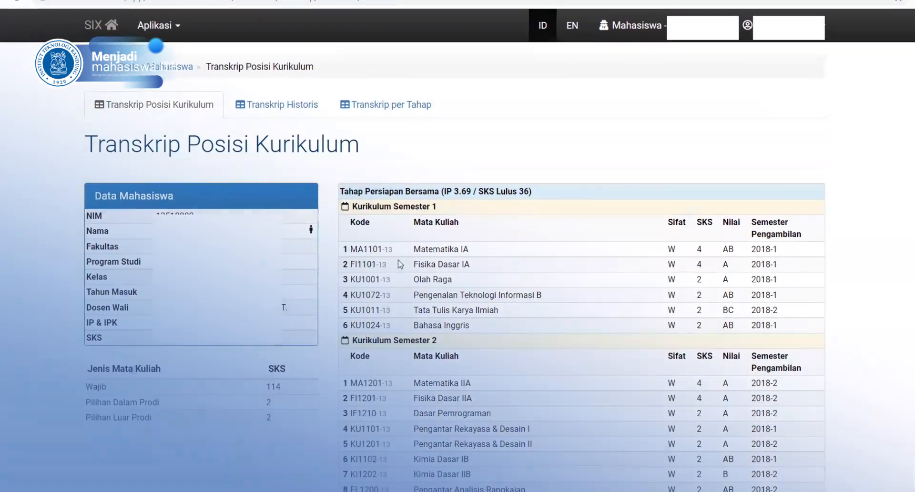
# Step: Skim the Tahap Persiapan Bersama and early Tahap Sarjana courses in Transkrip Posisi Kurikulum, and return to the page's beginning
pyautogui.scroll(-2, 401, 259)
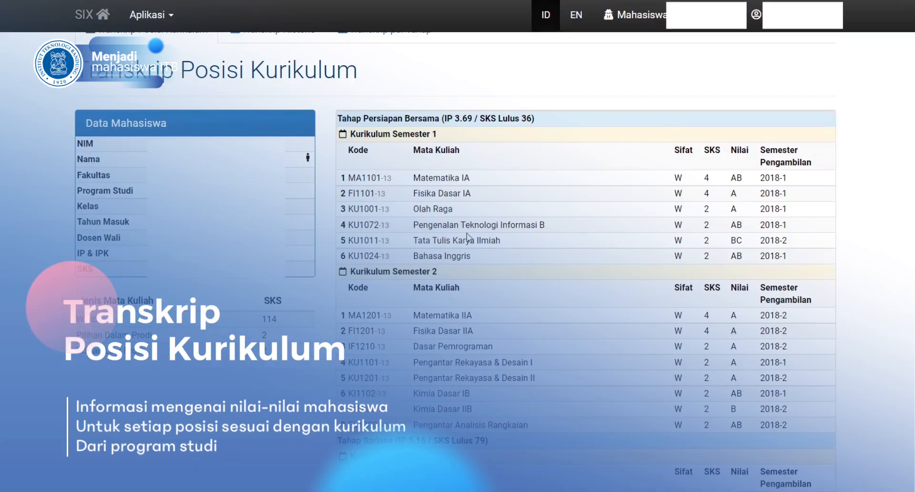
pyautogui.scroll(-1, 470, 221)
pyautogui.scroll(-2, 458, 268)
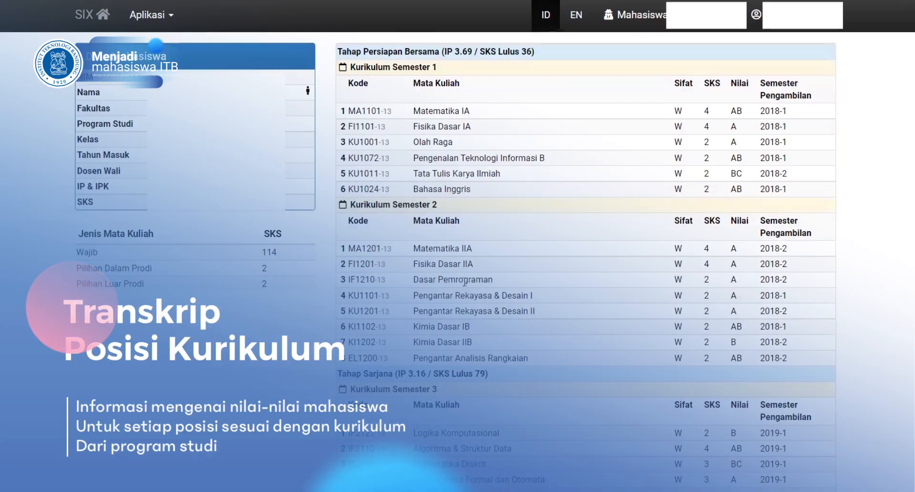
pyautogui.scroll(-4, 463, 286)
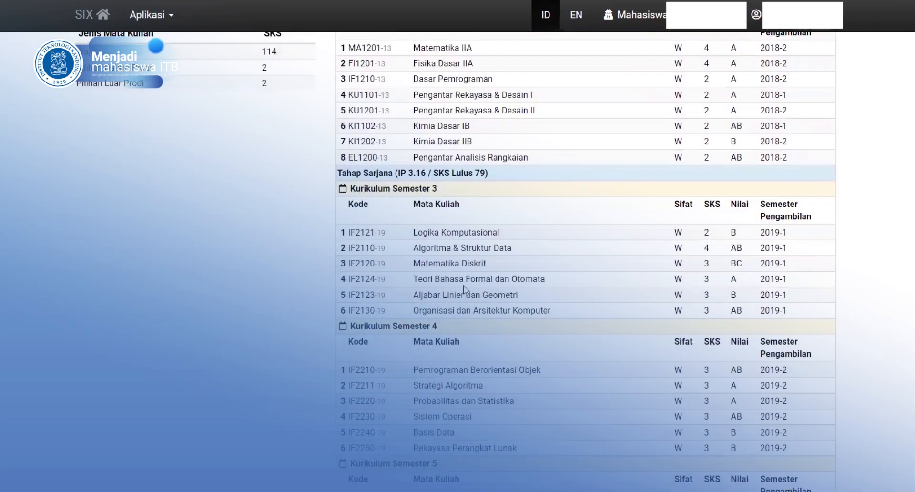
pyautogui.scroll(7, 463, 286)
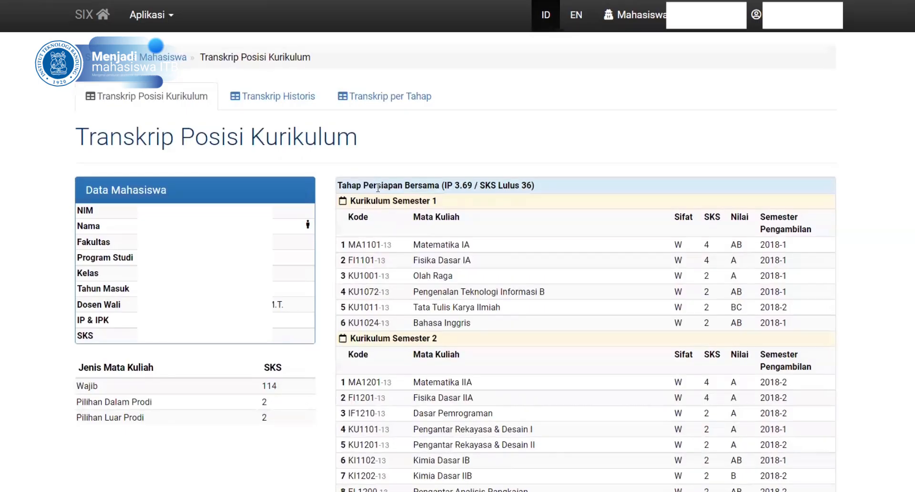
# Step: Read the credits, grades and Semester Pengambilan of each course through Kurikulum Semester 8, including the courses not yet taken
pyautogui.scroll(-4, 474, 281)
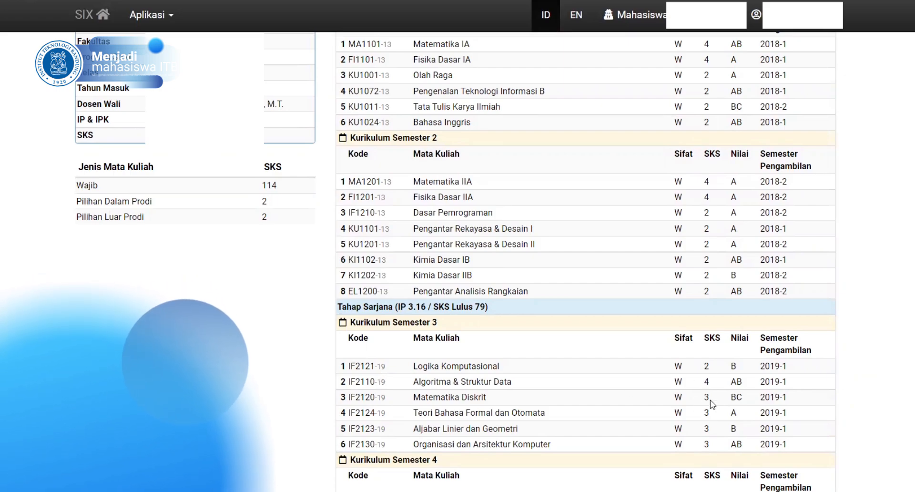
pyautogui.scroll(-1, 707, 395)
pyautogui.scroll(-10, 707, 395)
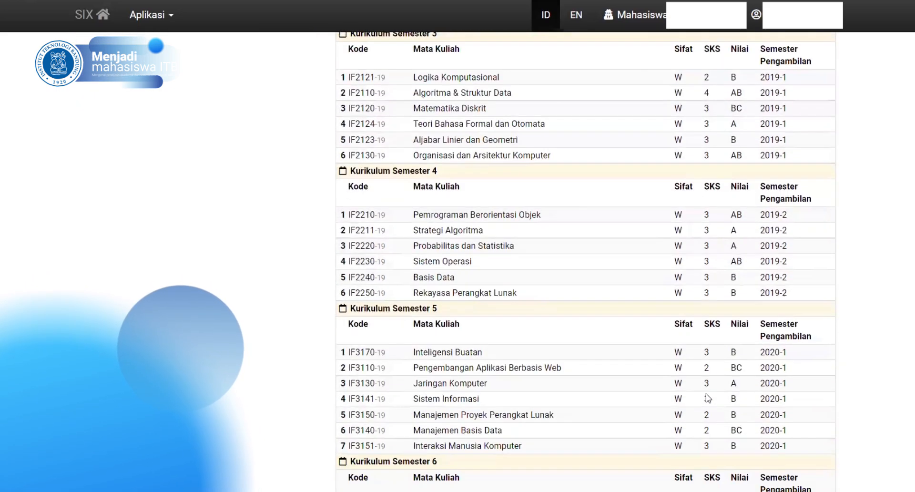
pyautogui.scroll(-3, 706, 396)
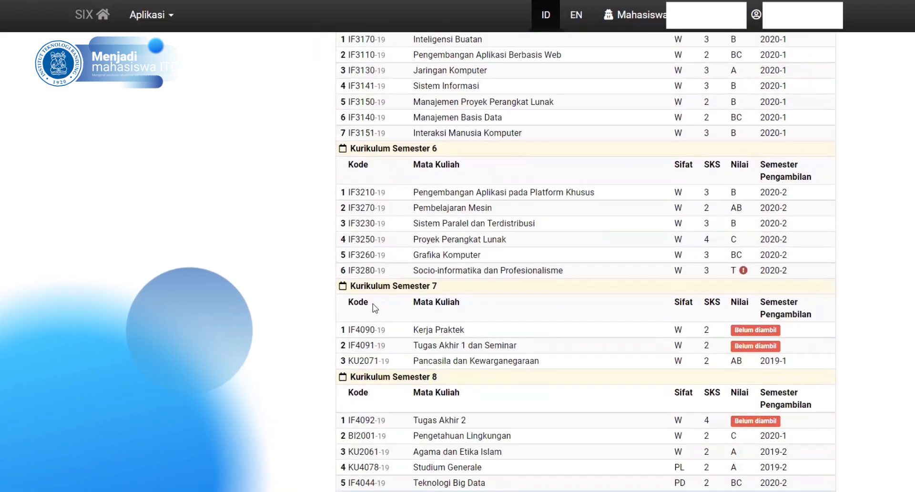
pyautogui.scroll(-1, 456, 322)
pyautogui.scroll(-1, 456, 321)
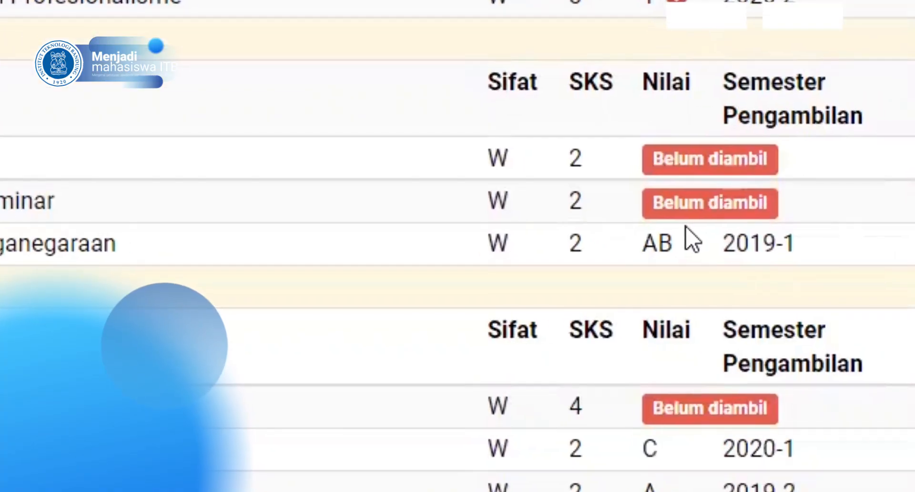
pyautogui.scroll(4, 658, 268)
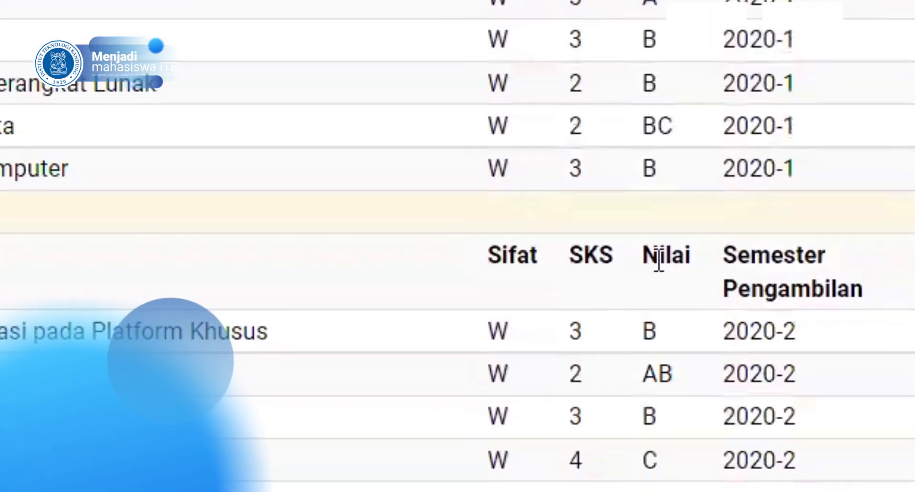
pyautogui.scroll(-6, 660, 269)
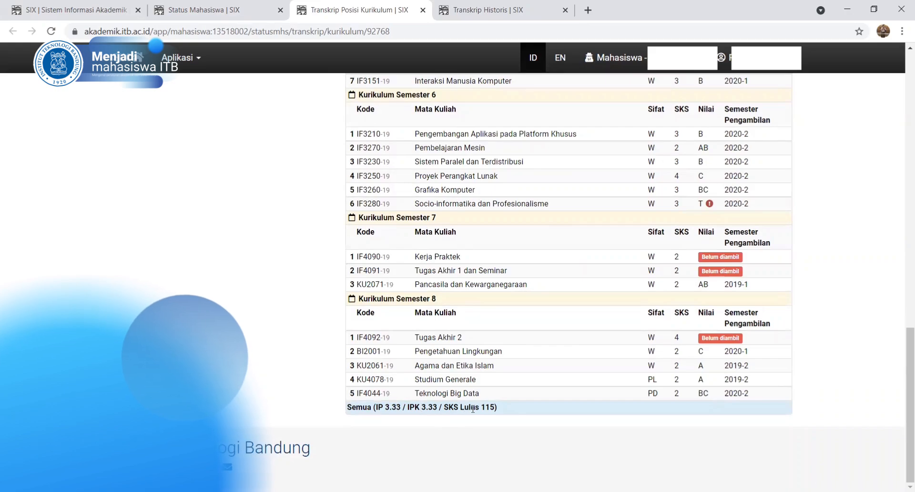
pyautogui.scroll(15, 474, 409)
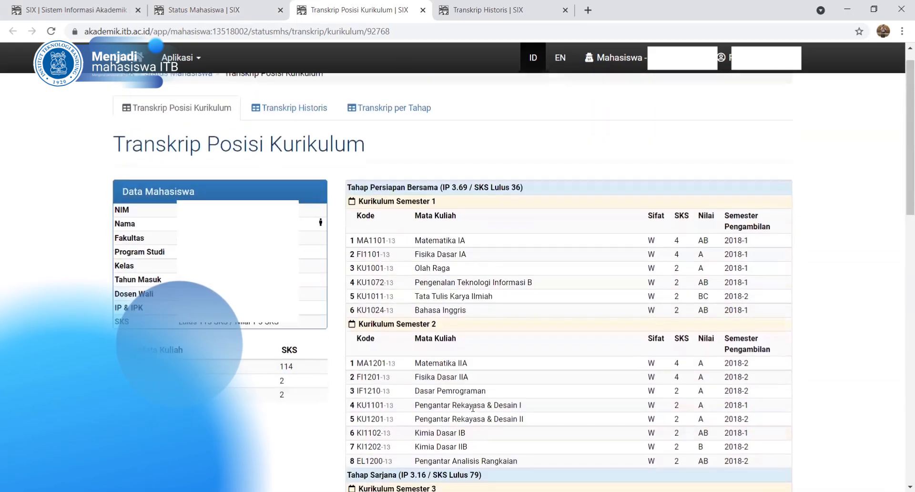
# Step: Switch to Transkrip Historis and review the courses and grades of every semester from 2018/2019 to 2020/2021
pyautogui.click(473, 4)
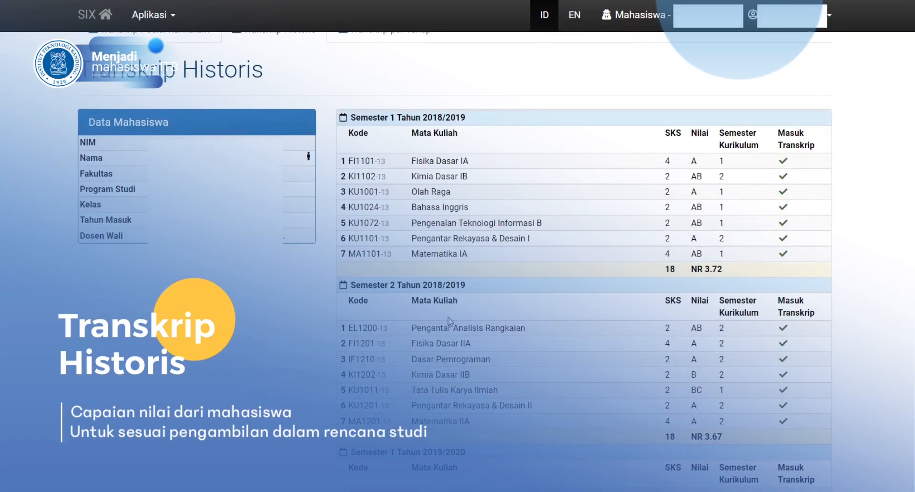
pyautogui.scroll(-3, 448, 322)
pyautogui.scroll(-4, 446, 320)
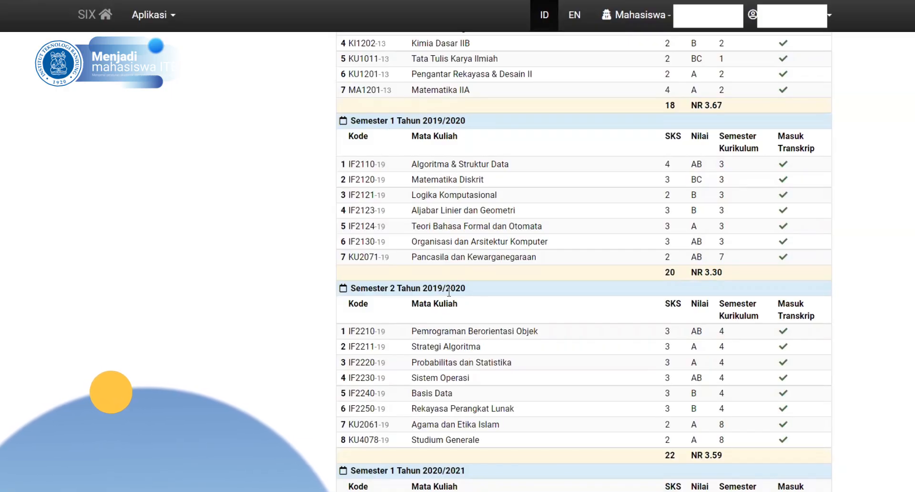
pyautogui.scroll(-3, 447, 287)
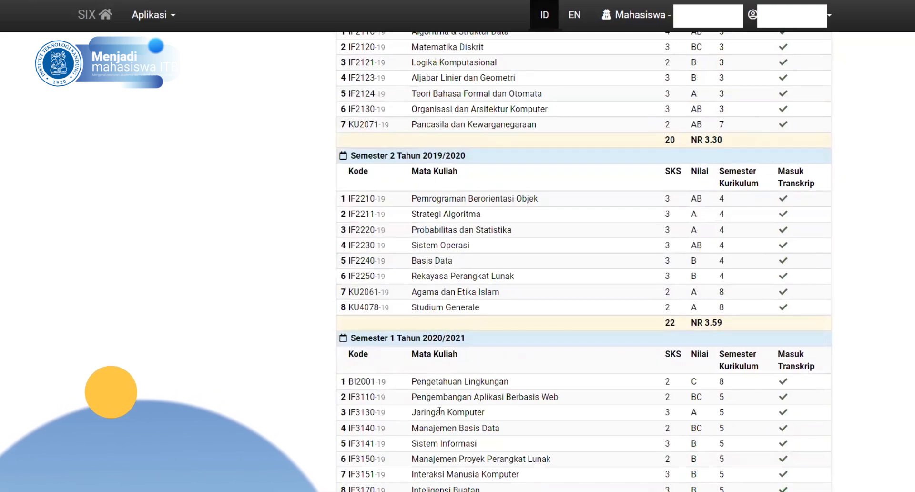
pyautogui.scroll(-1, 439, 411)
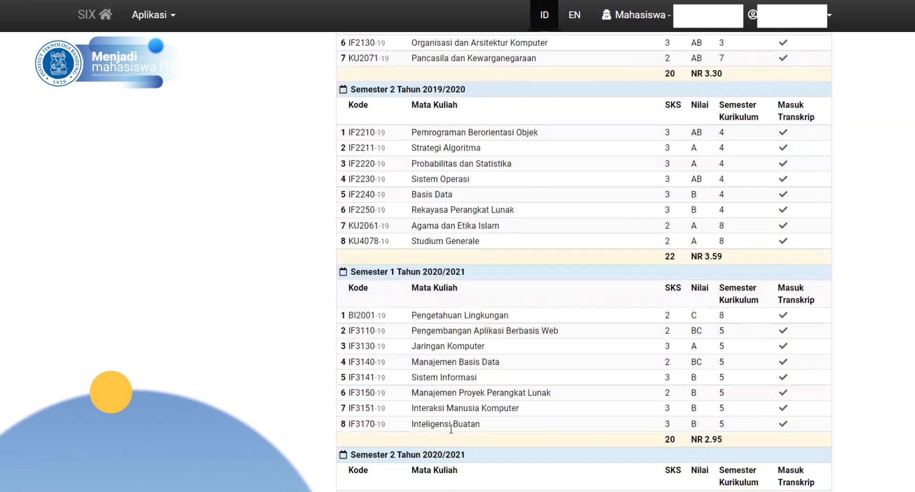
pyautogui.scroll(-4, 448, 412)
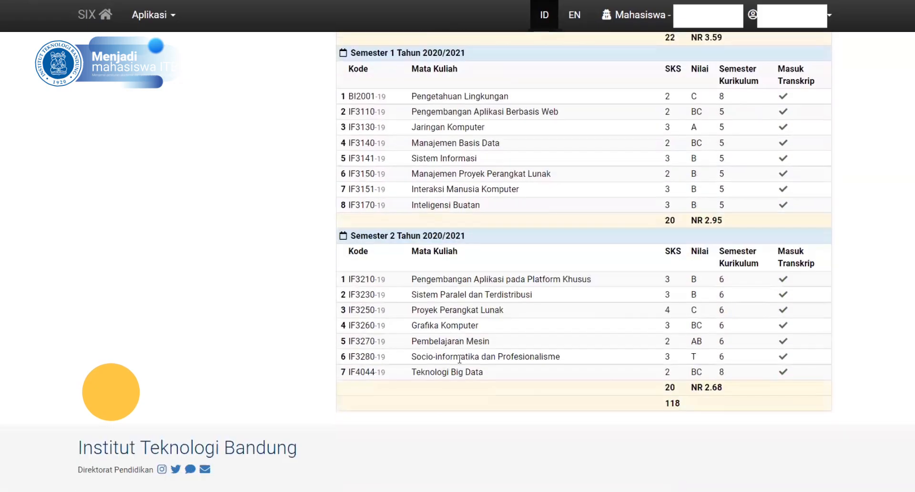
pyautogui.scroll(20, 460, 358)
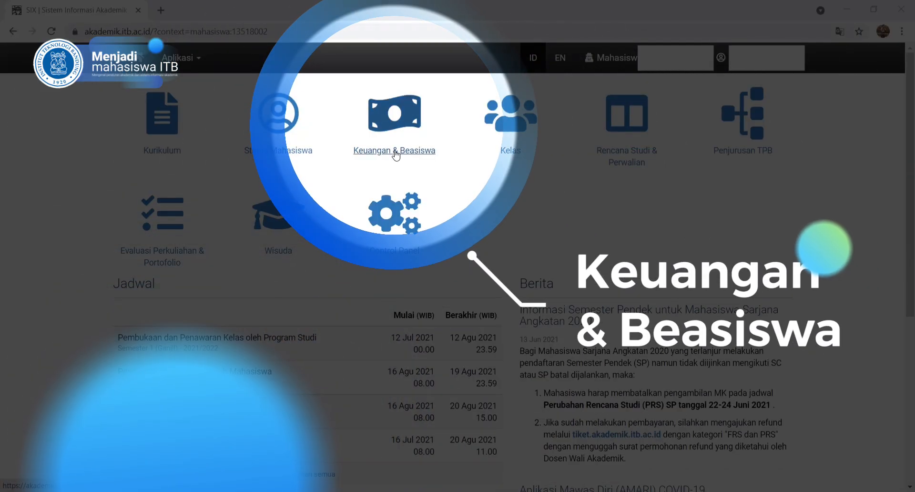
# Step: Open Keuangan & Beasiswa in a new tab and examine the payment codes, instructions, bills and payments per semester
pyautogui.rightClick(395, 153)
pyautogui.click(429, 158)
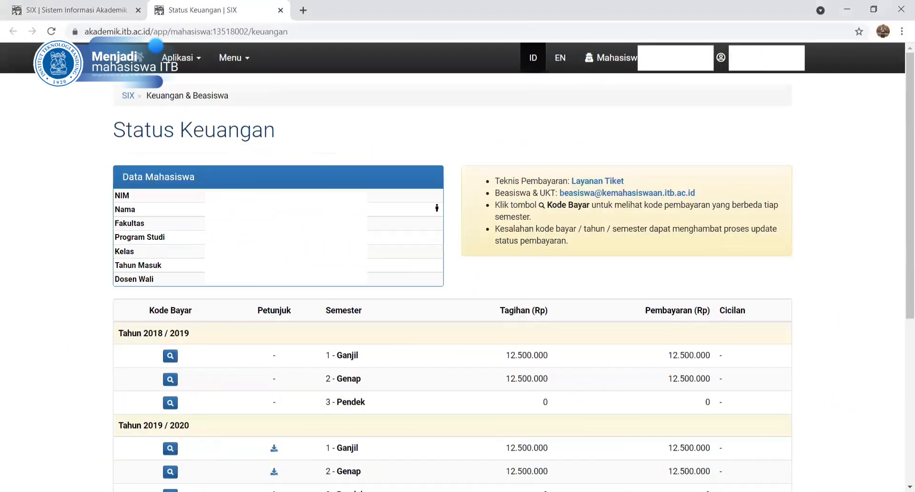
pyautogui.scroll(-2, 457, 286)
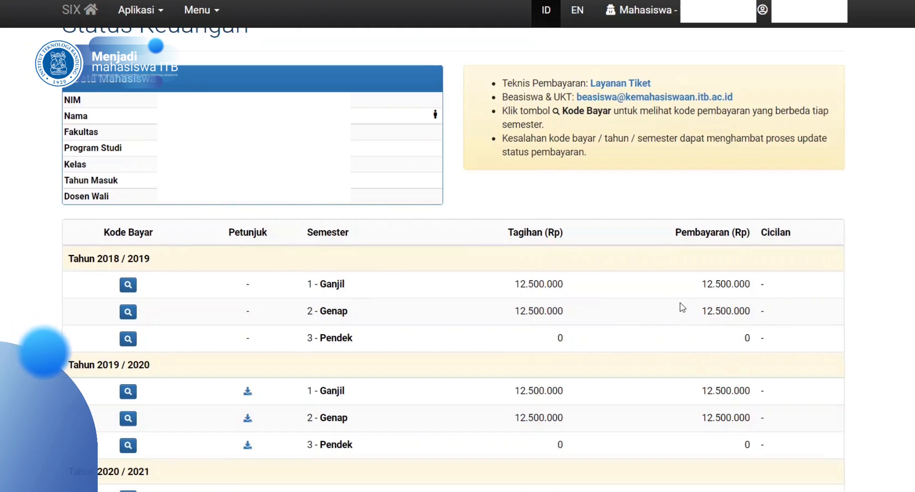
pyautogui.scroll(-3, 300, 371)
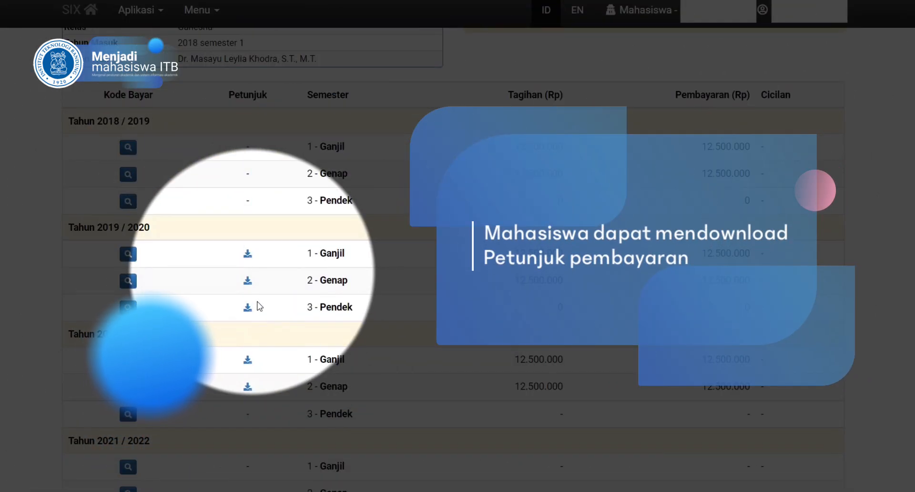
pyautogui.scroll(3, 260, 307)
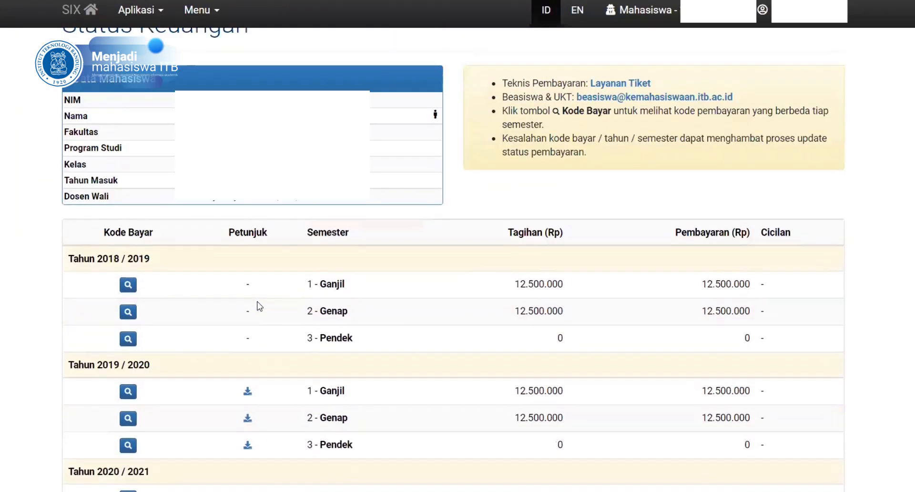
pyautogui.scroll(2, 260, 306)
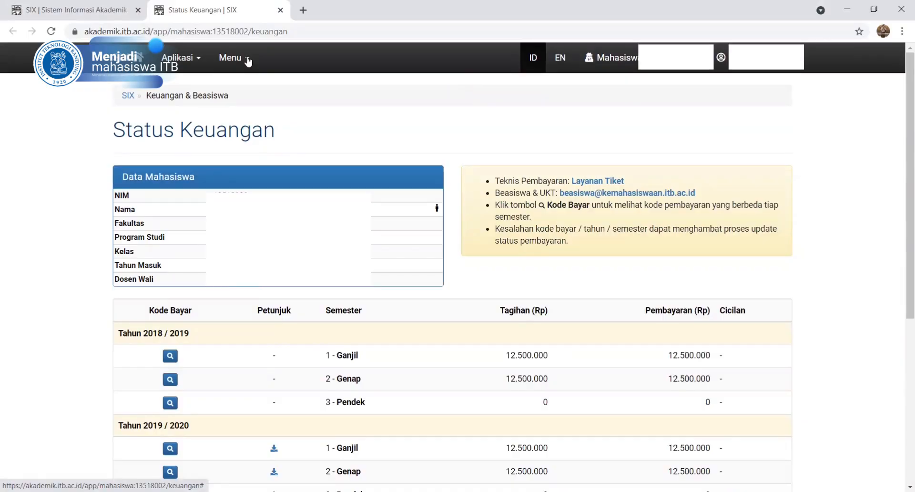
# Step: Open Pengajuan Cicilan BPP in a new tab and review its instalment options, essay field, supporting document upload and submission section
pyautogui.click(247, 59)
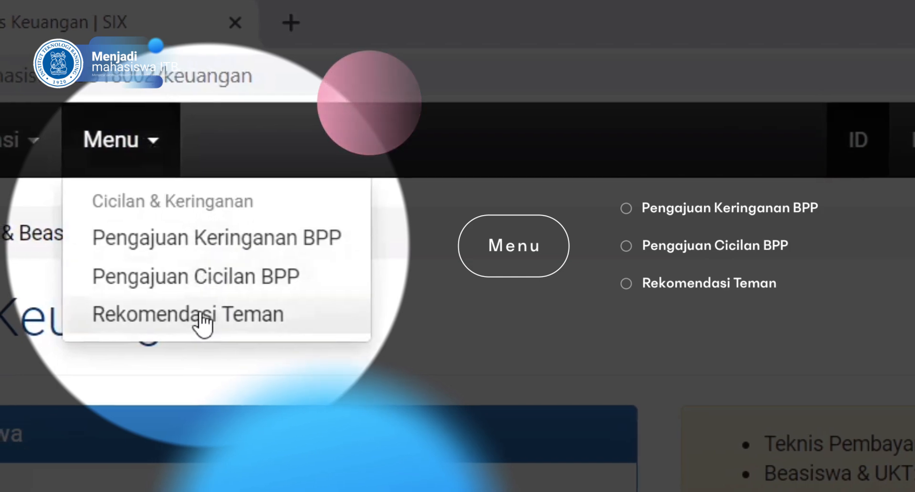
pyautogui.rightClick(238, 279)
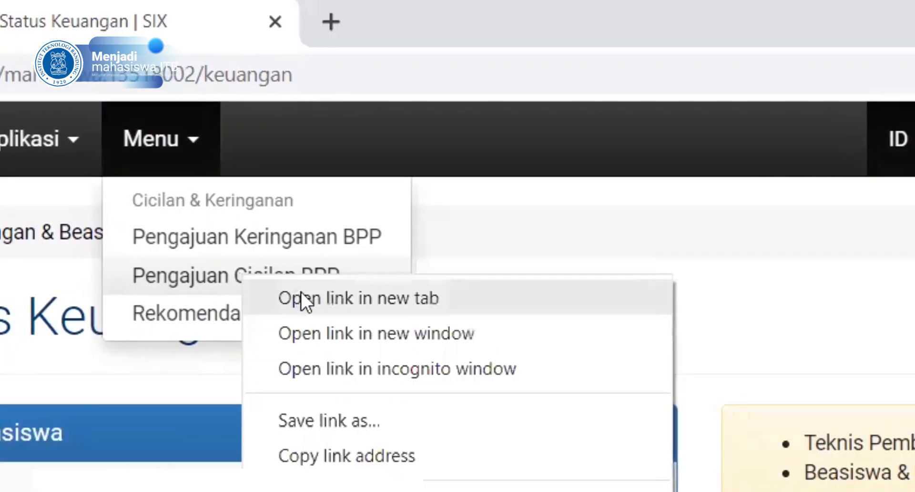
pyautogui.click(301, 293)
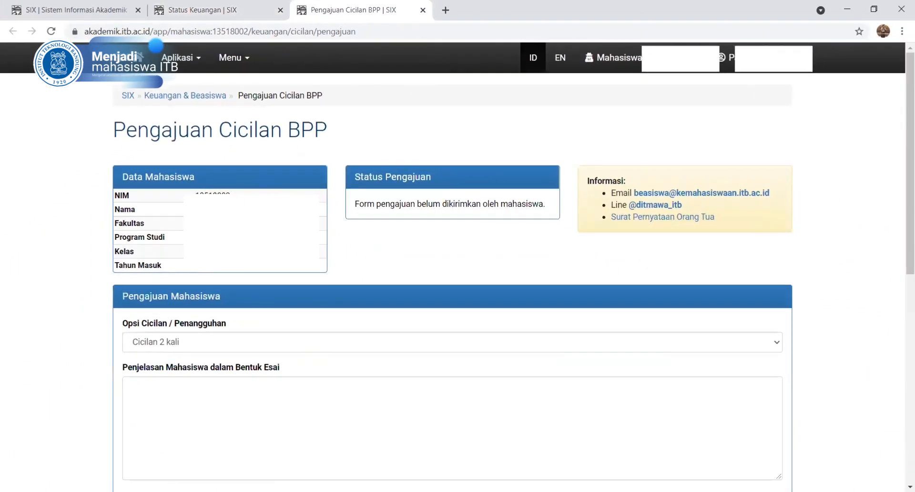
pyautogui.scroll(-5, 250, 267)
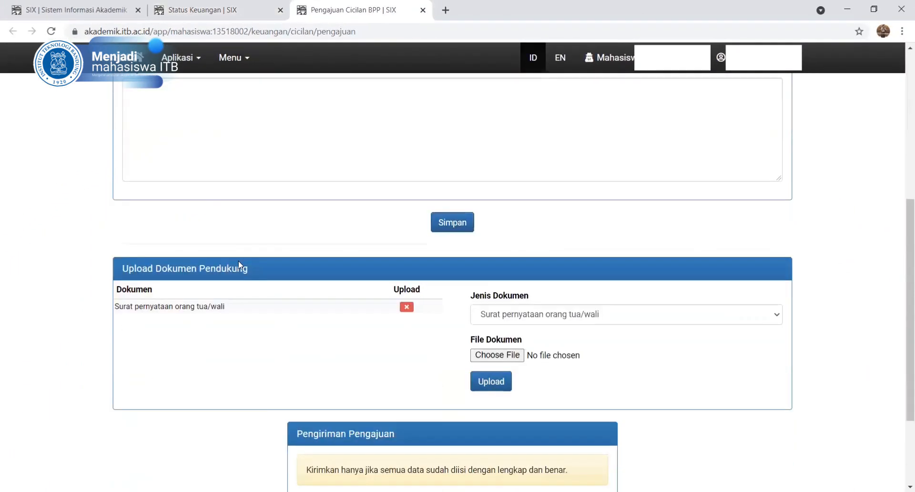
pyautogui.scroll(6, 239, 264)
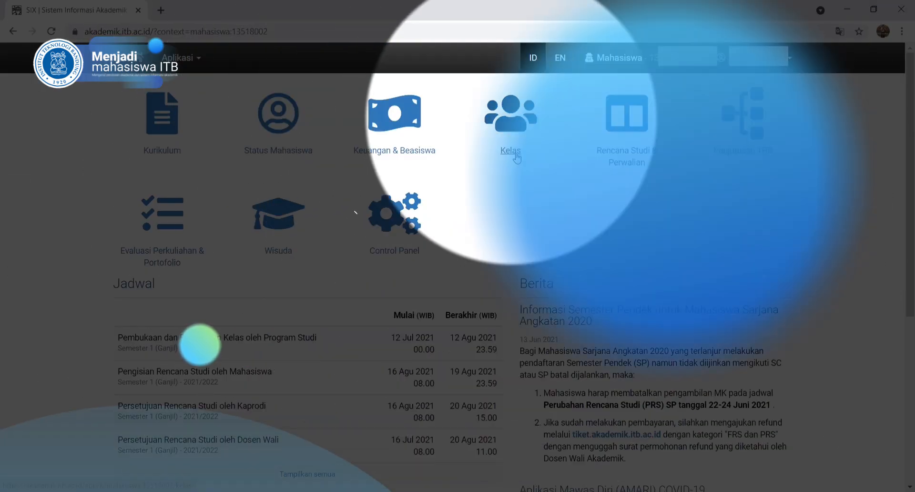
# Step: Open Kelas in a new tab and view the Agu 2021 calendar of Jadwal Perkuliahan Mahasiswa and its available schedule menu
pyautogui.rightClick(517, 156)
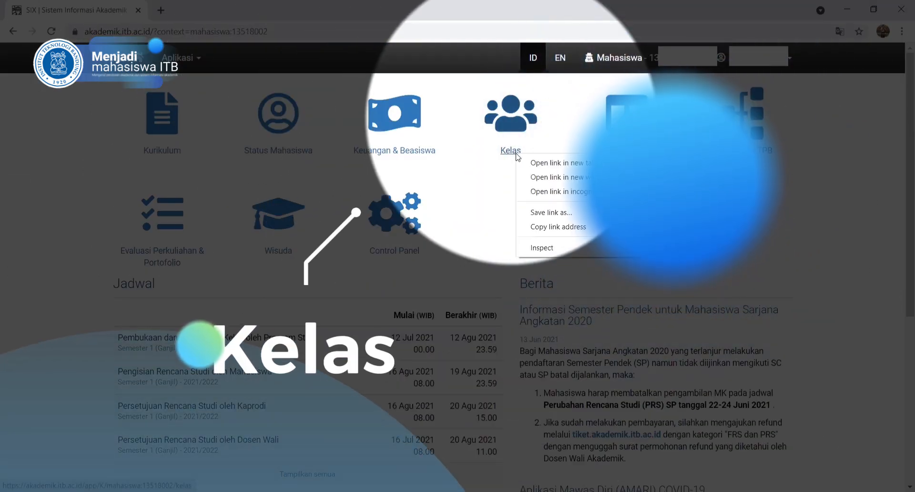
pyautogui.click(528, 163)
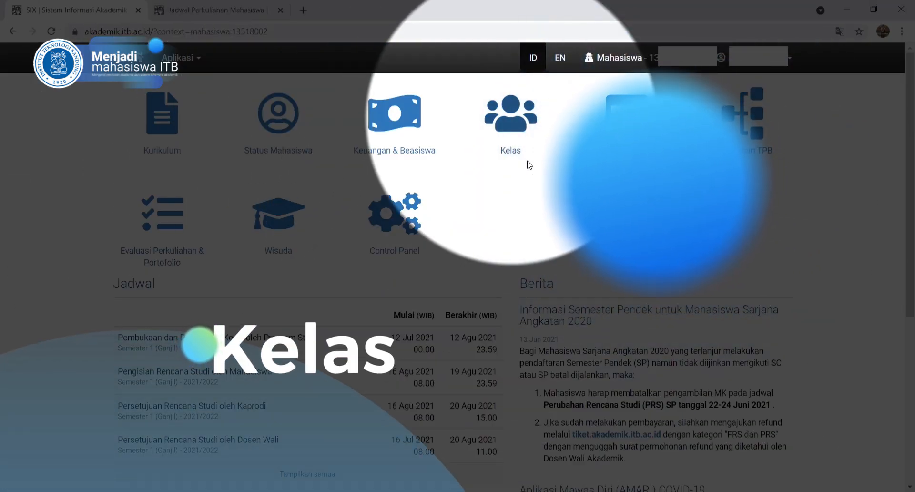
pyautogui.click(196, 9)
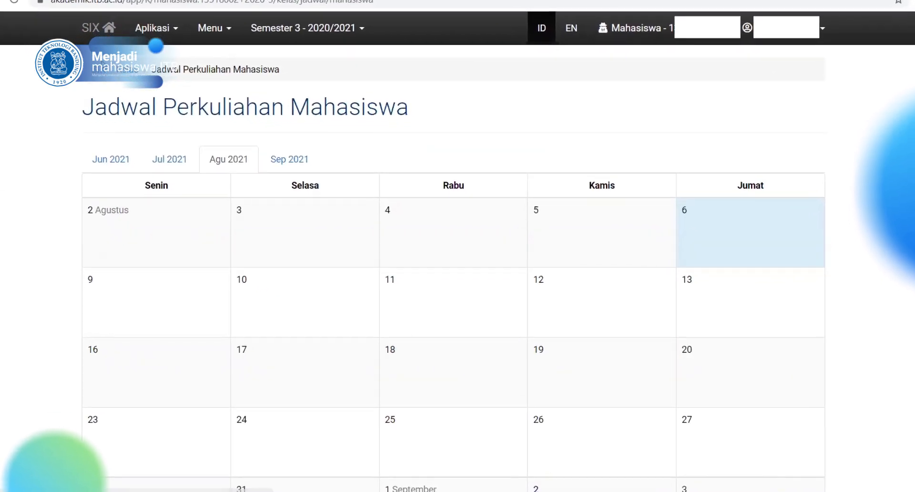
pyautogui.click(224, 20)
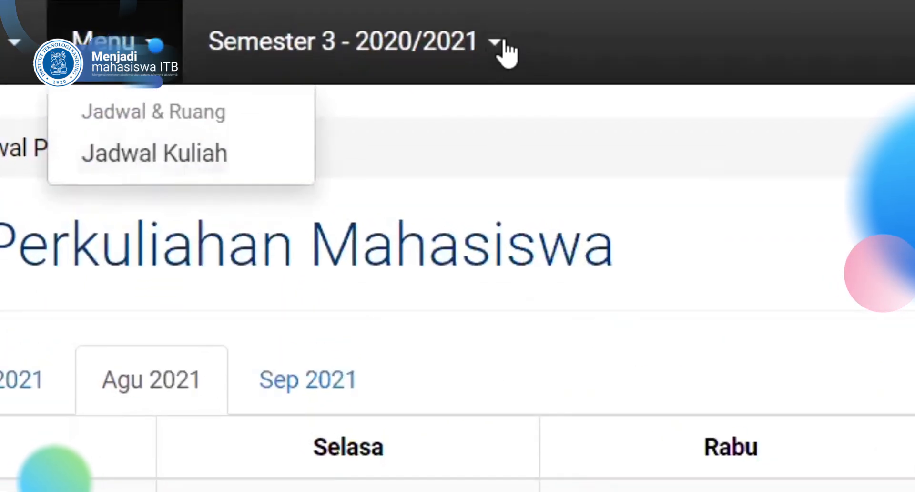
pyautogui.click(554, 104)
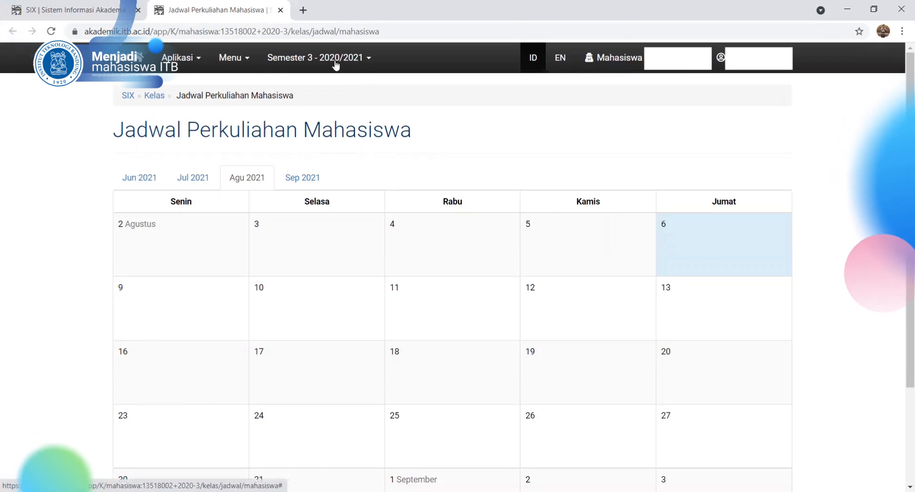
pyautogui.scroll(-1, 352, 188)
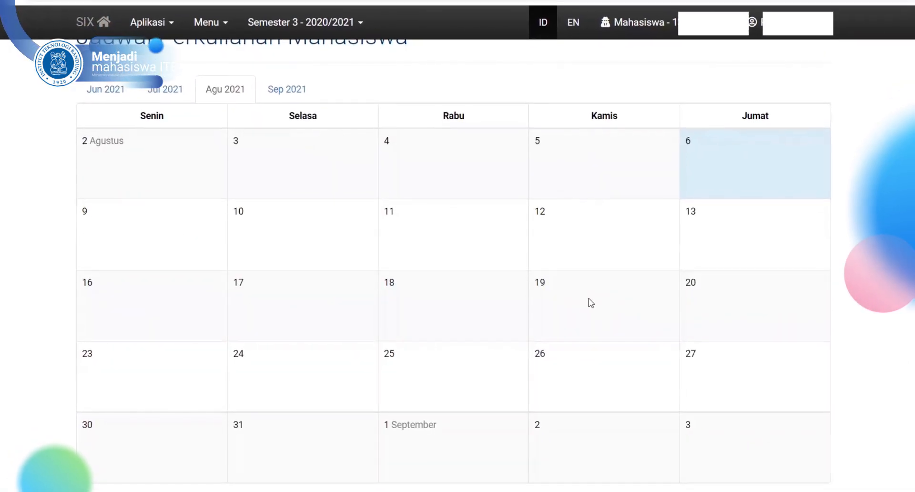
pyautogui.scroll(1, 557, 282)
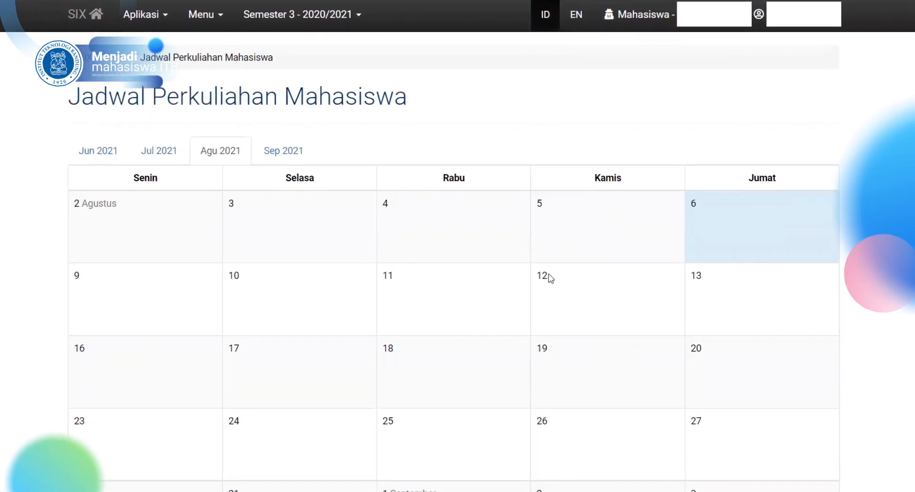
# Step: Switch the class schedule to Semester 2 - 2020/2021 and examine the lecture times and courses in the January calendar
pyautogui.click(358, 15)
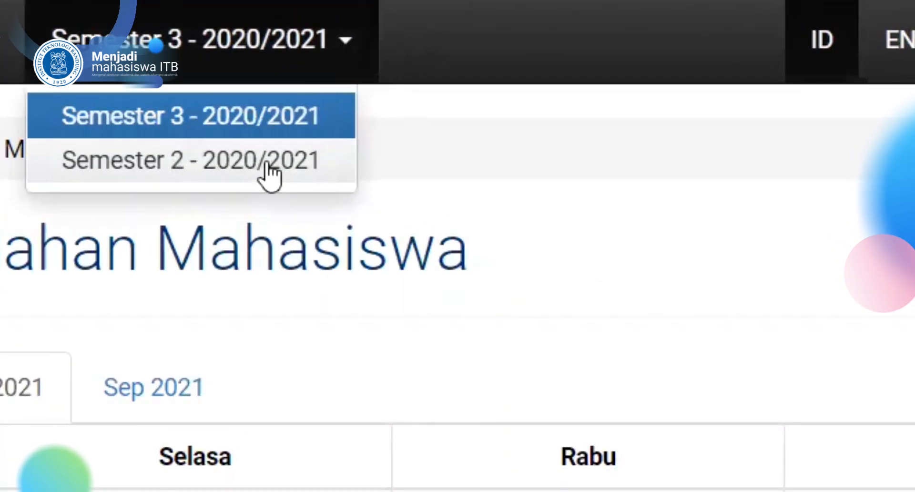
pyautogui.click(267, 163)
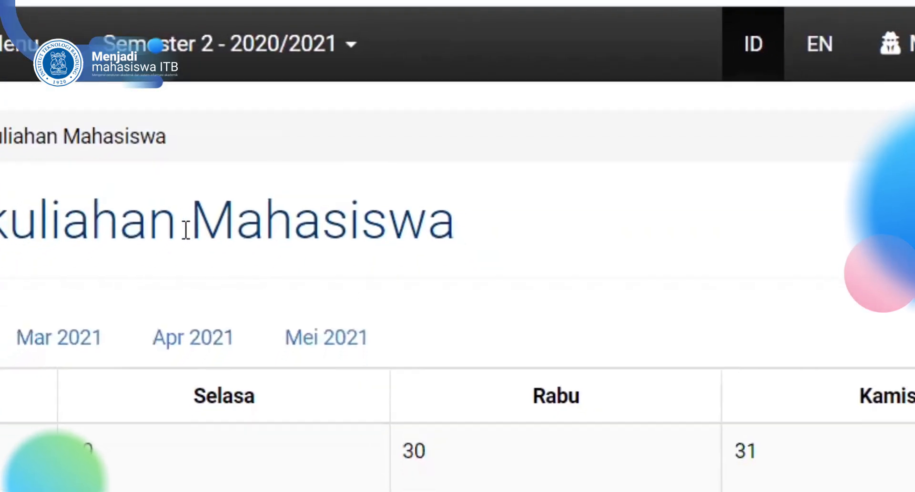
pyautogui.scroll(-3, 217, 253)
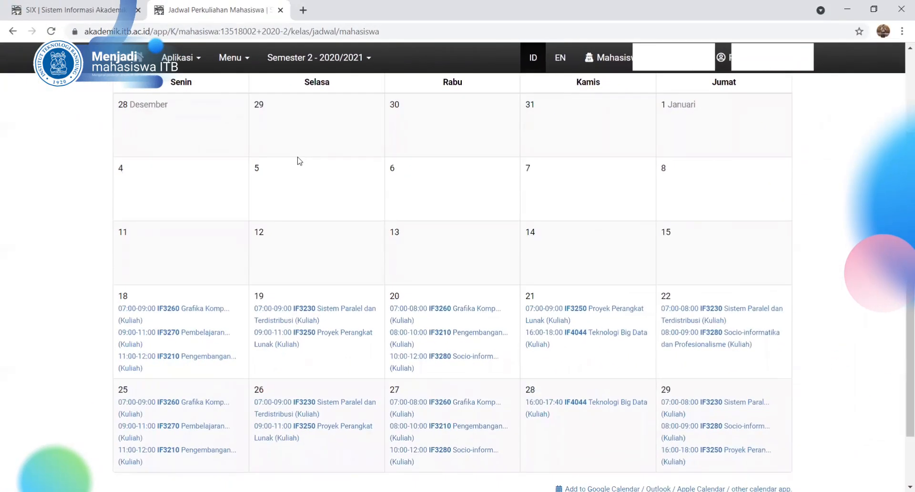
pyautogui.scroll(-2, 220, 248)
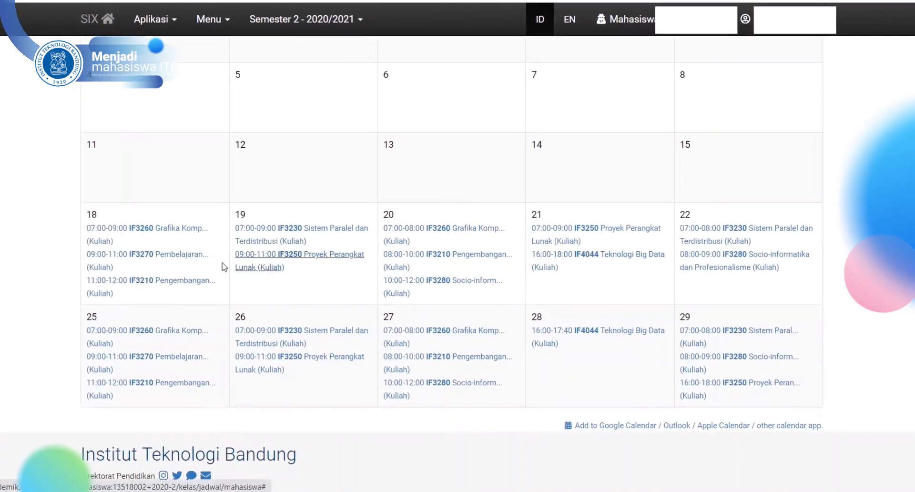
pyautogui.scroll(2, 157, 249)
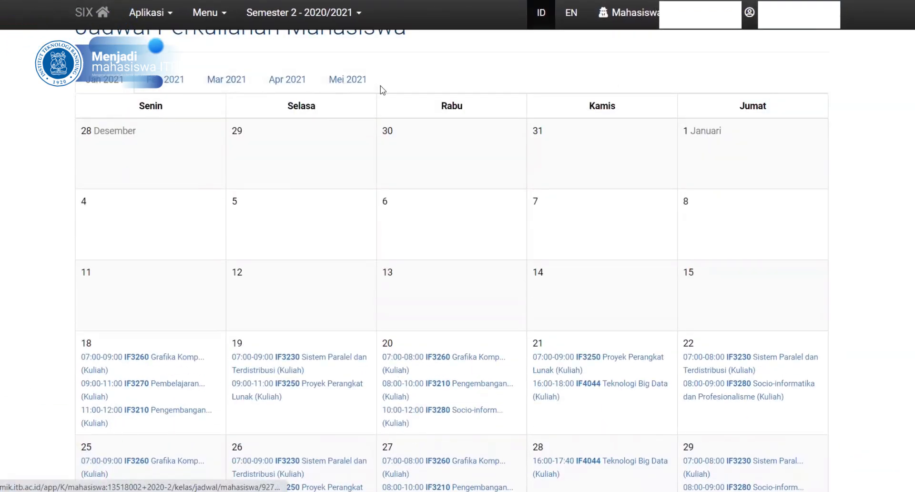
pyautogui.scroll(-3, 310, 194)
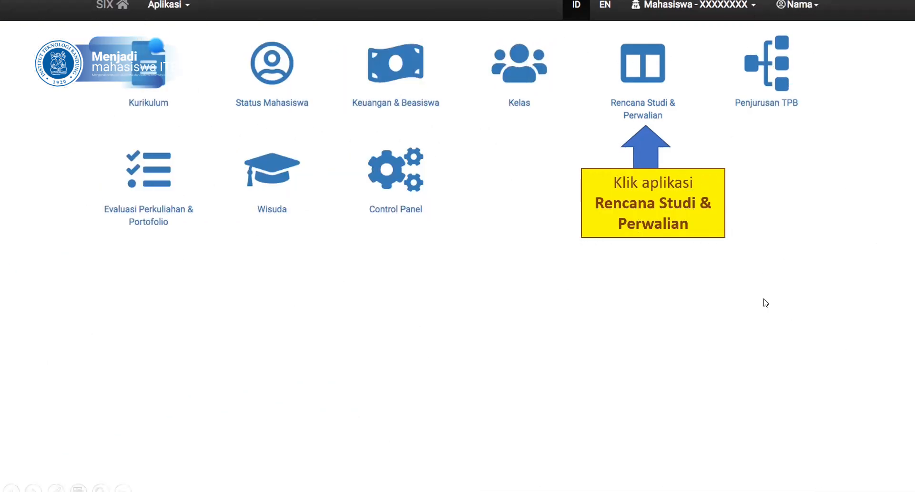
pyautogui.click(764, 303)
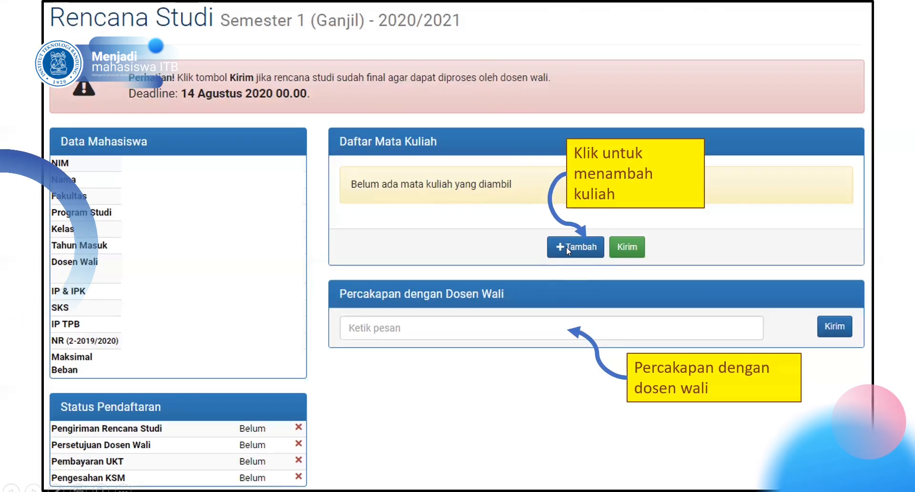
pyautogui.click(582, 246)
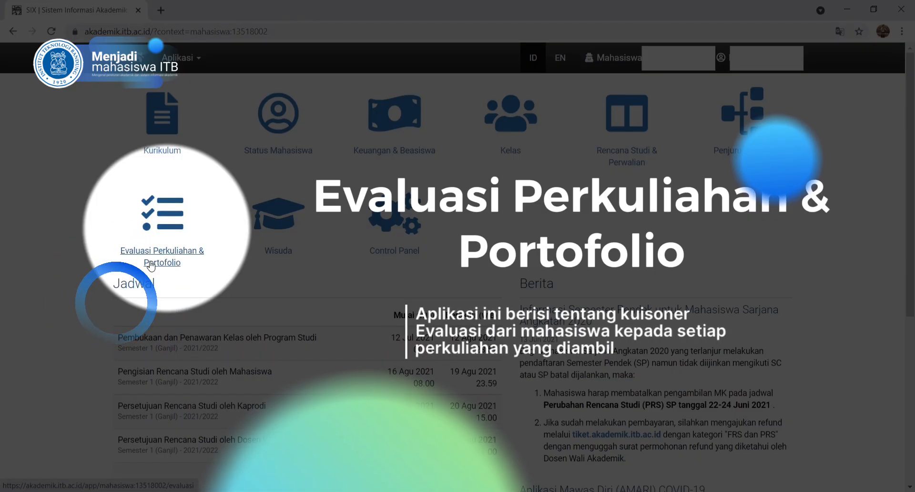
# Step: Open Evaluasi Perkuliahan & Portofolio in a new tab and bring up its Daftar Kuesioner page
pyautogui.rightClick(155, 262)
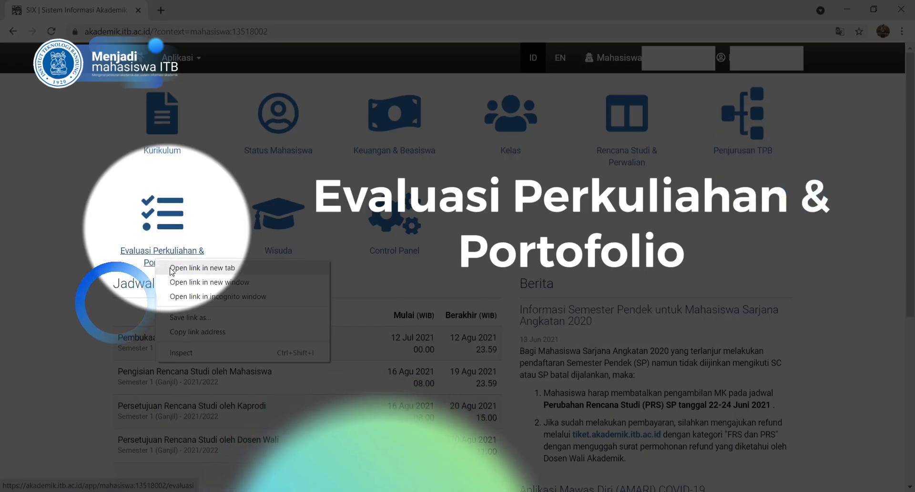
pyautogui.click(172, 269)
pyautogui.click(217, 11)
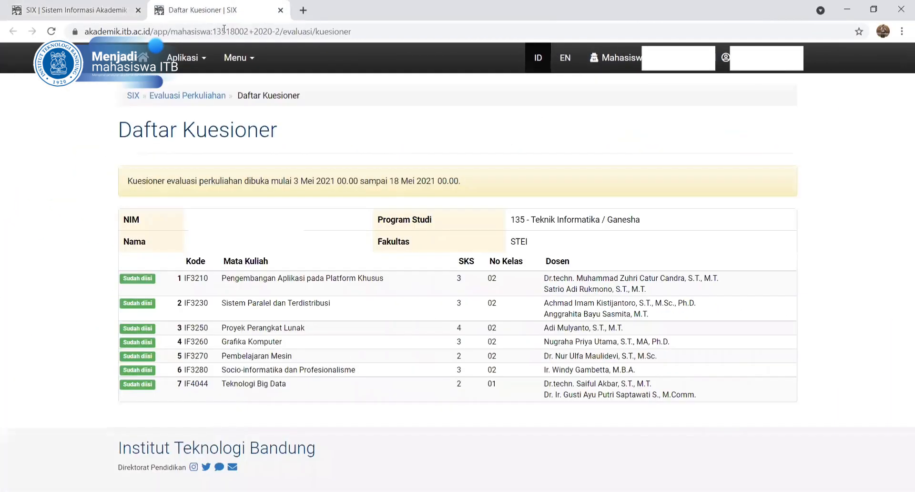